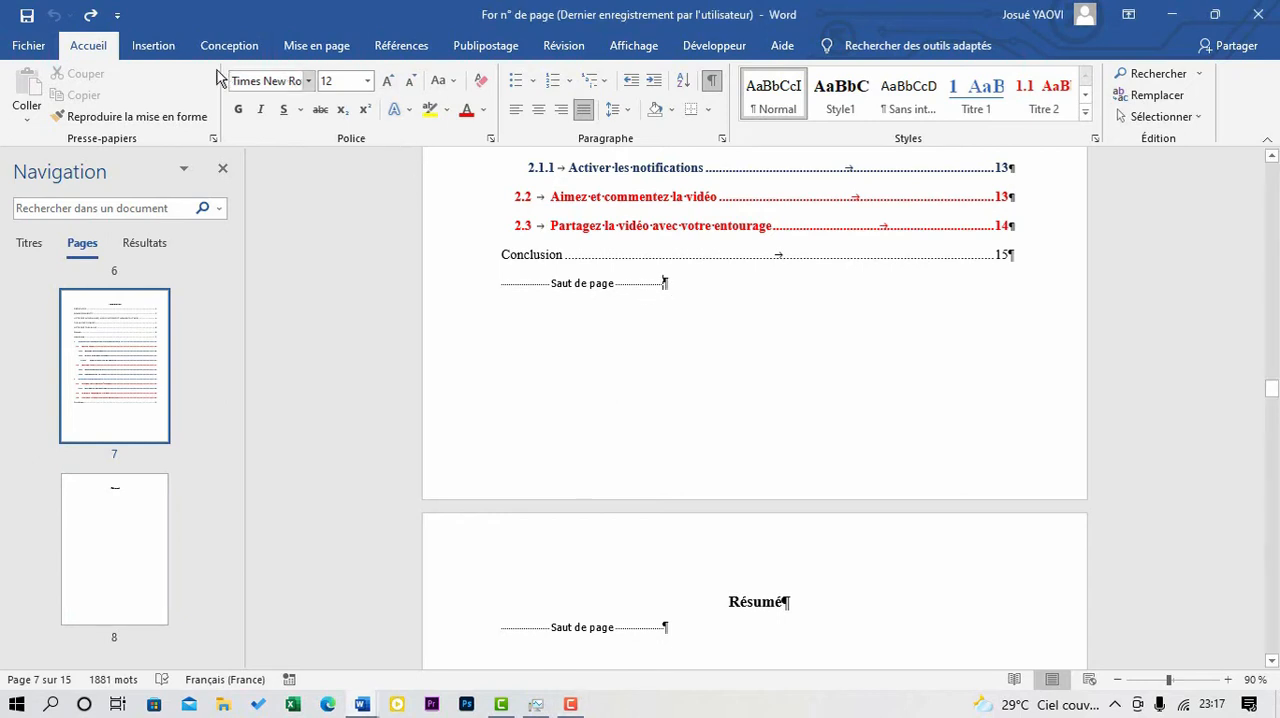
- Insert a next-page section break after the page break that follows the table of contents, before the Résumé page
{"action": "left_click", "coordinate": [334, 46]}
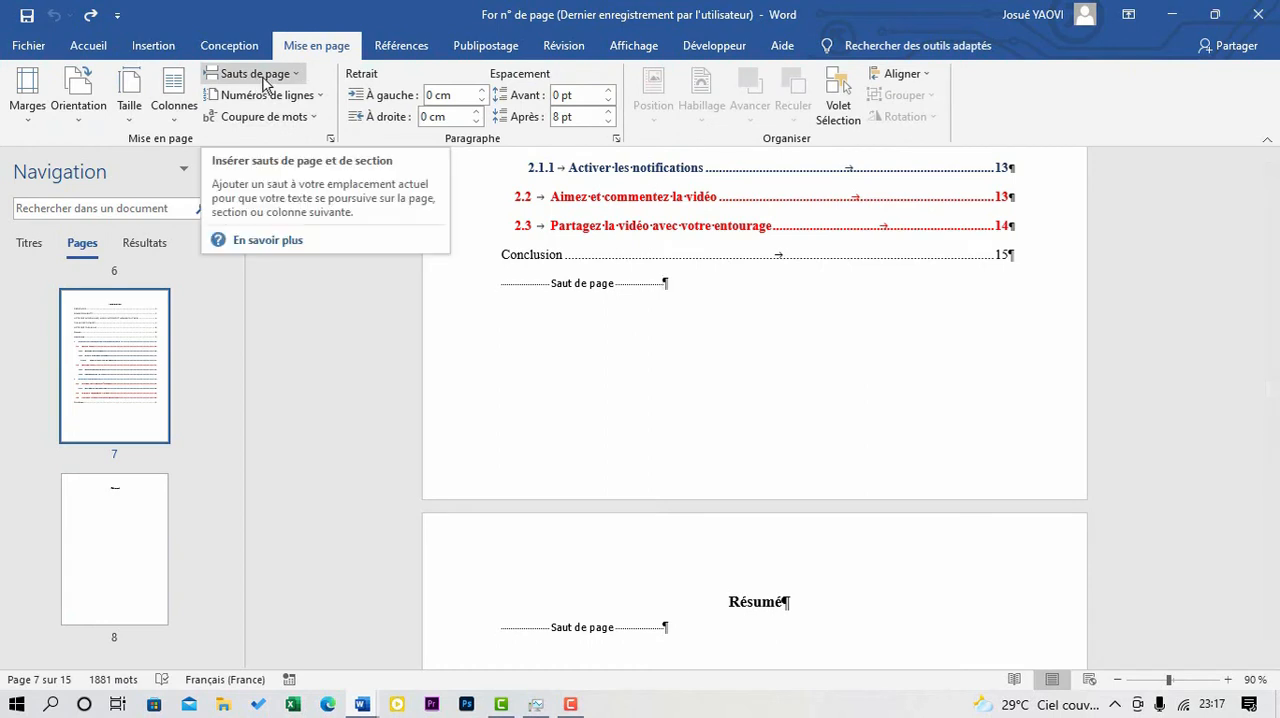
{"action": "left_click", "coordinate": [298, 74]}
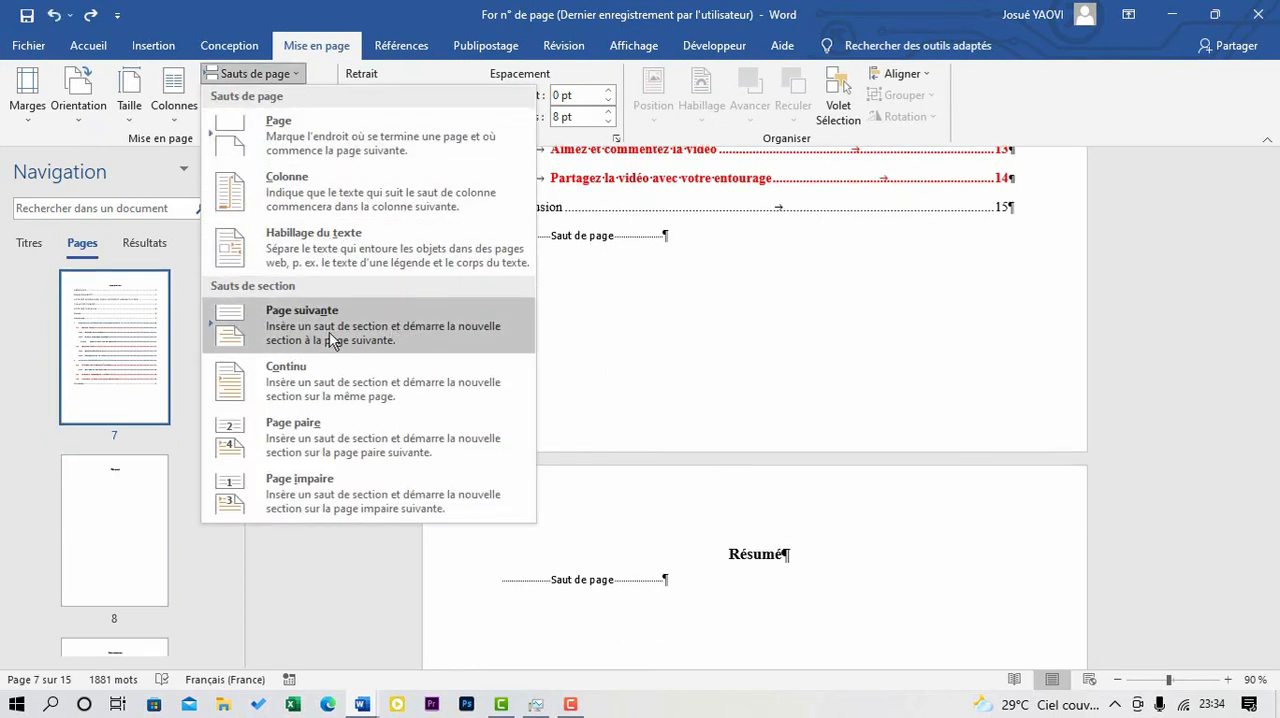
{"action": "left_click", "coordinate": [331, 341]}
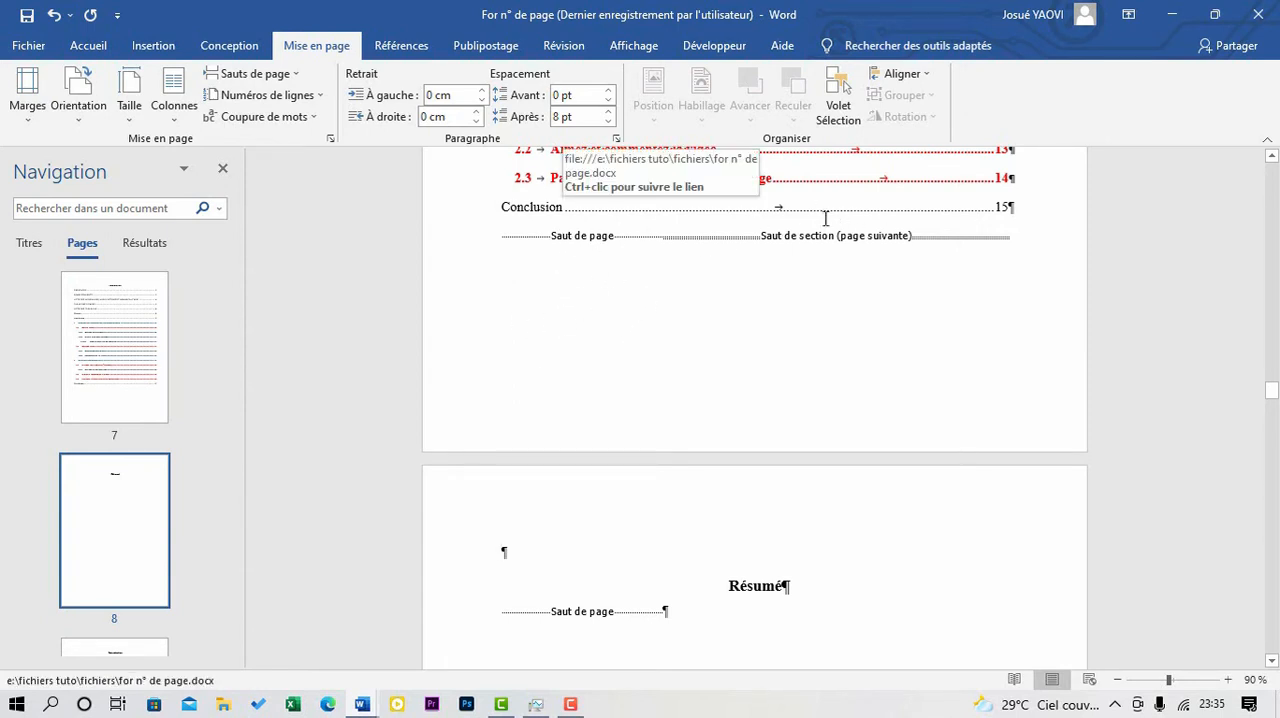
- Open the section 2 footer at the end of the Résumé page for editing
{"action": "double_click", "coordinate": [530, 430]}
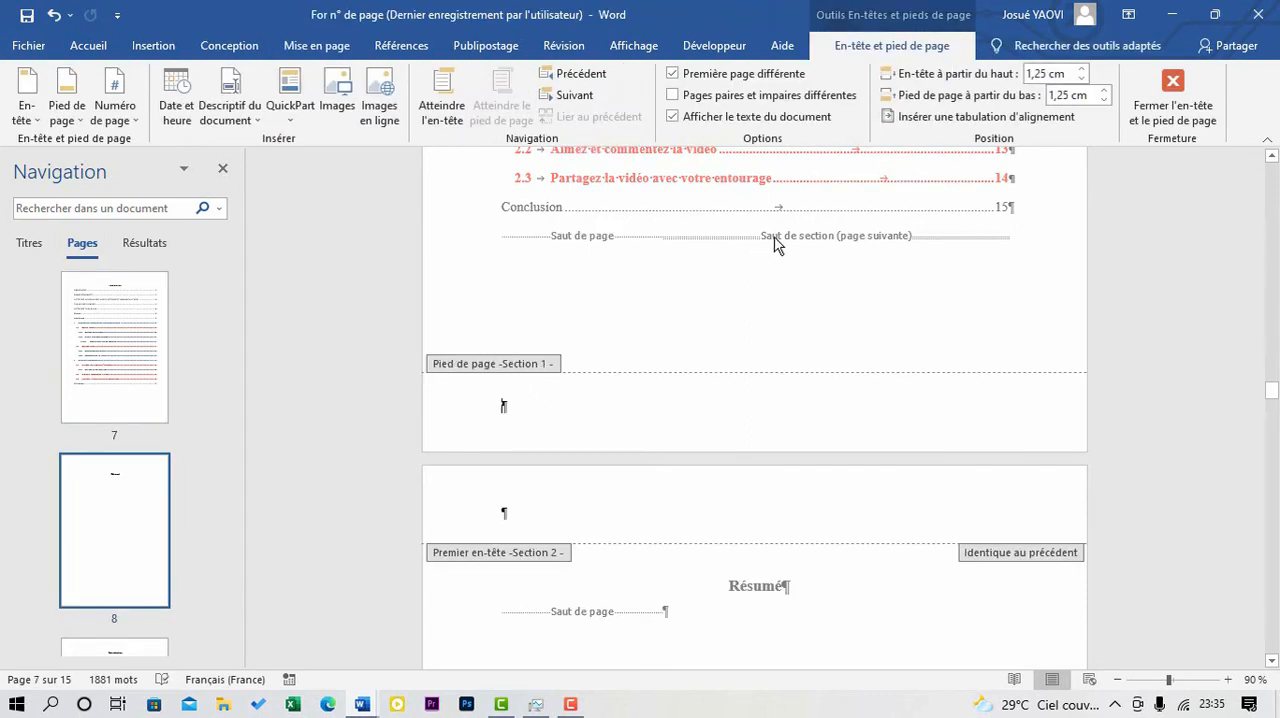
{"action": "scroll", "coordinate": [587, 500], "scroll_direction": "down", "scroll_amount": 2}
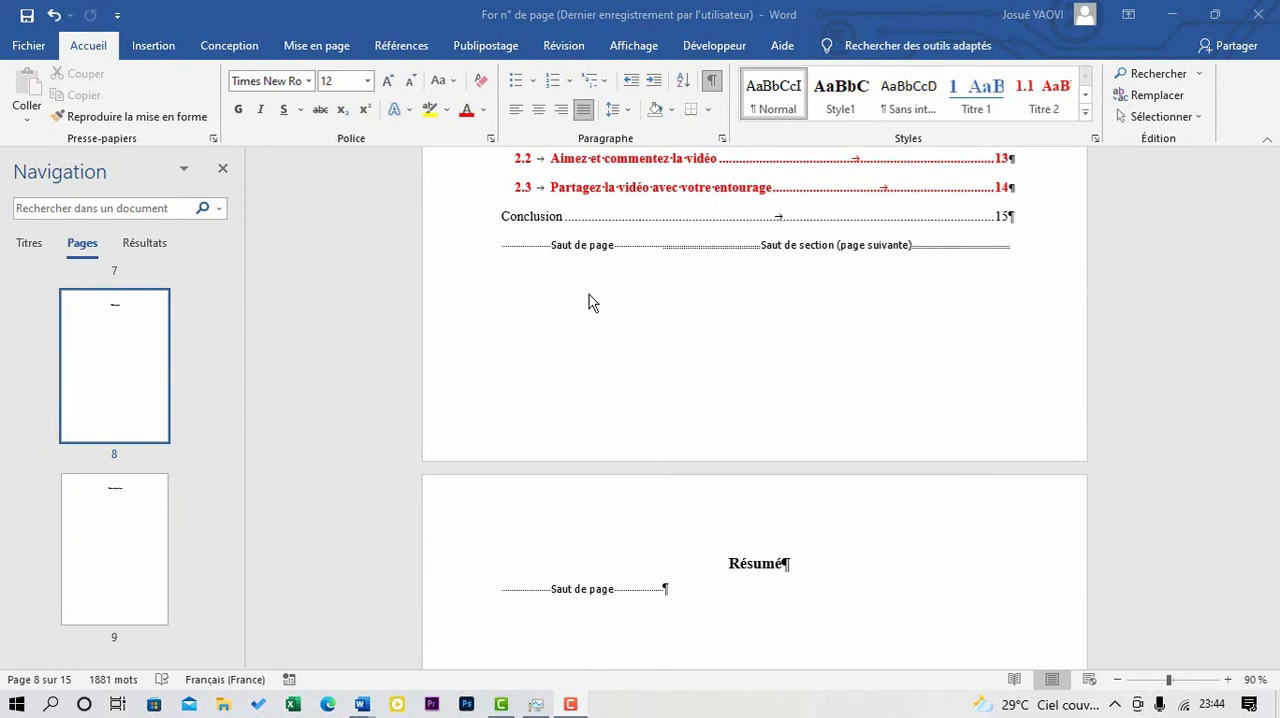
{"action": "scroll", "coordinate": [603, 288], "scroll_direction": "down", "scroll_amount": 2}
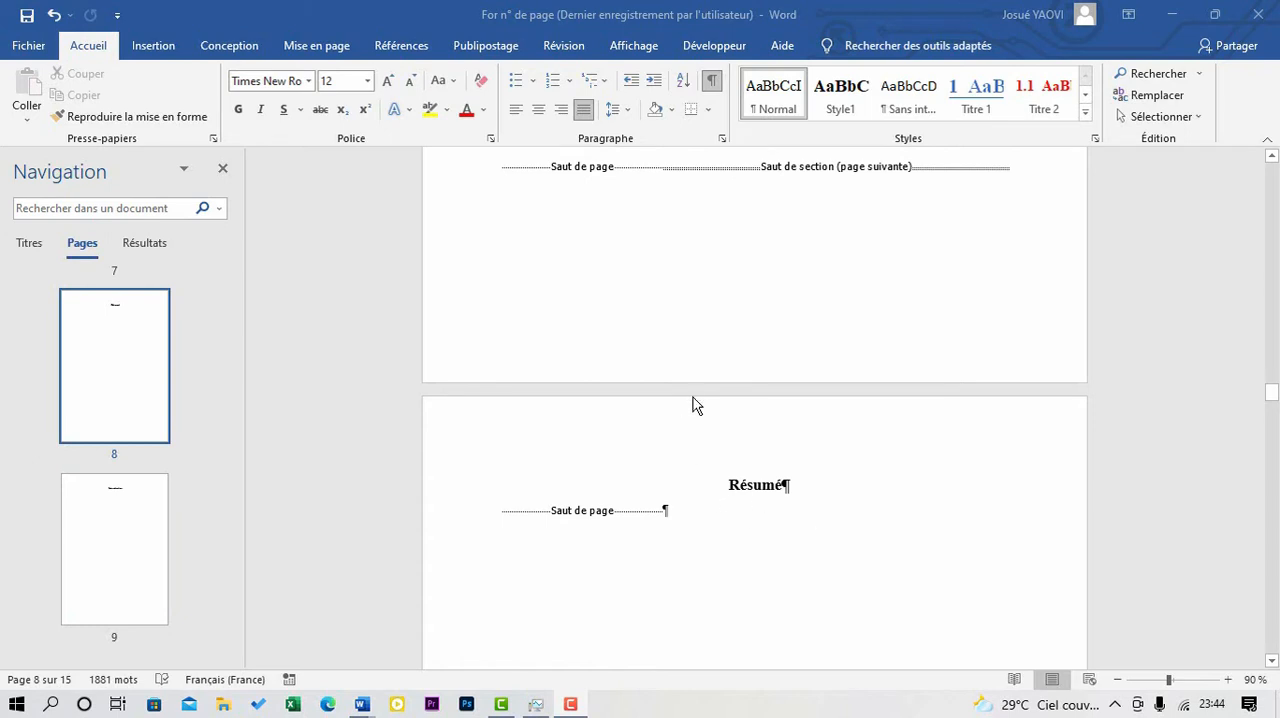
{"action": "scroll", "coordinate": [714, 382], "scroll_direction": "down", "scroll_amount": 2}
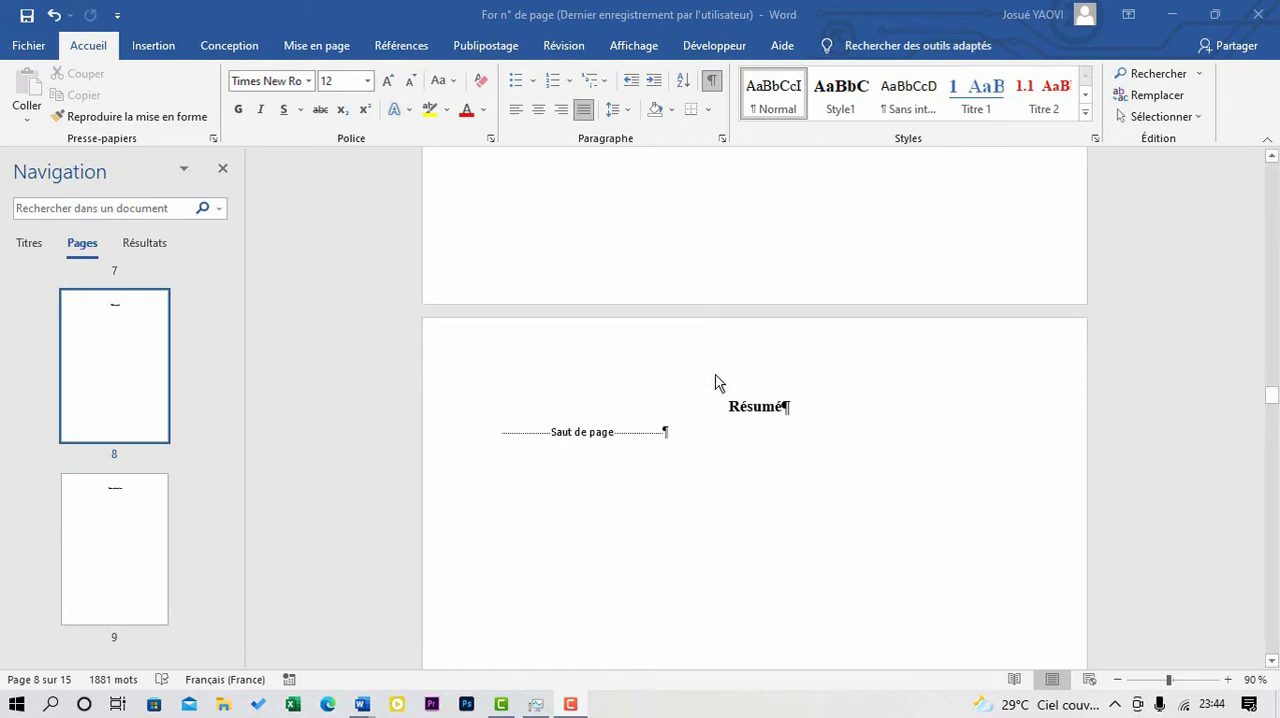
{"action": "scroll", "coordinate": [715, 382], "scroll_direction": "down", "scroll_amount": 20}
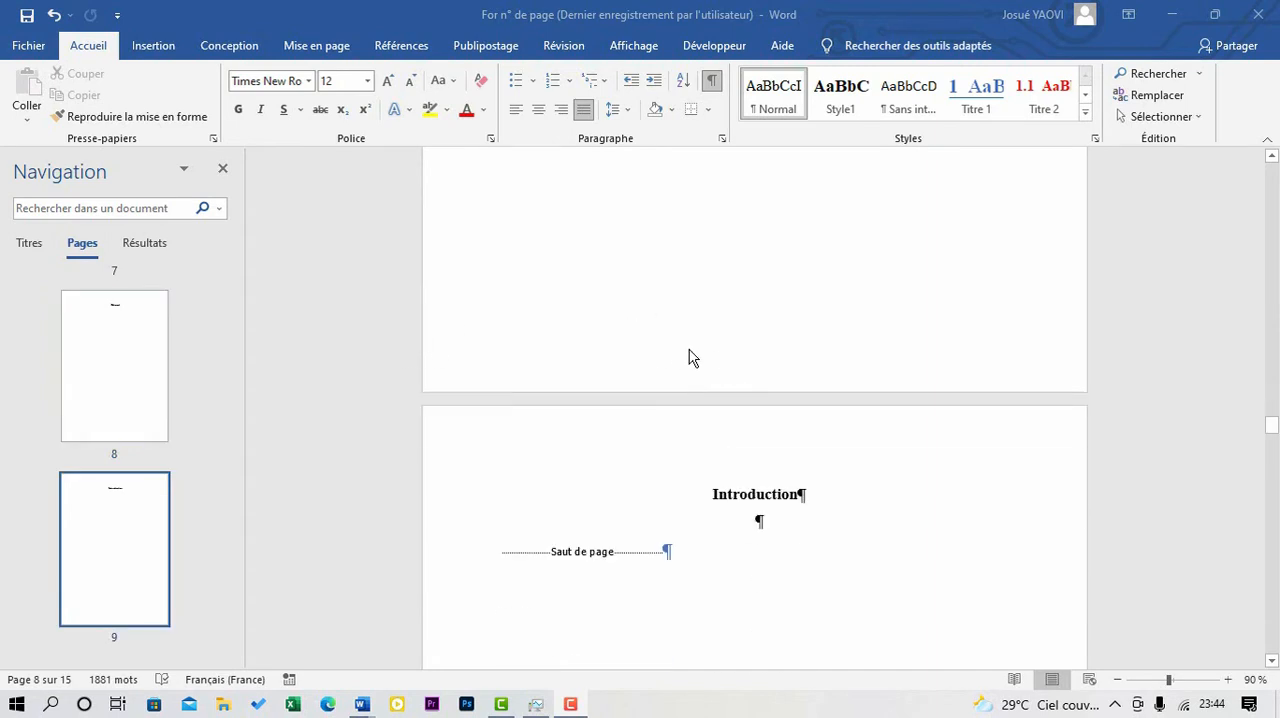
{"action": "double_click", "coordinate": [716, 367]}
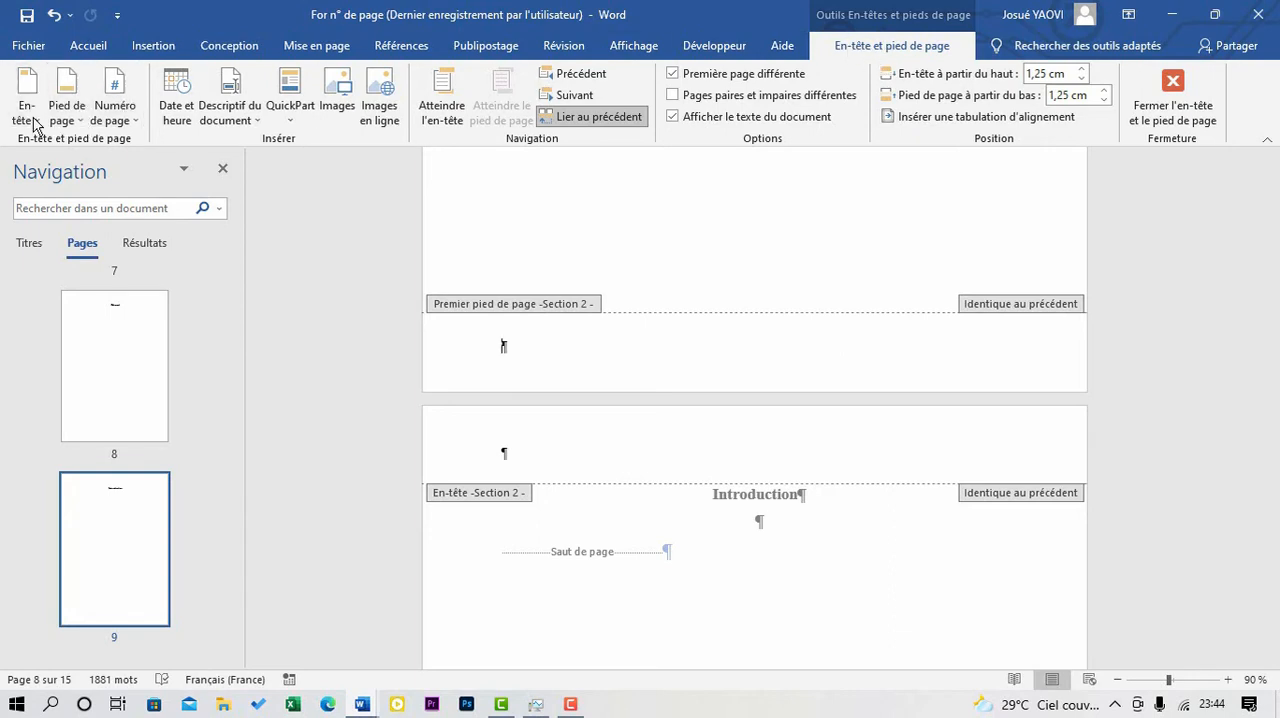
- Try inserting a bottom-of-page number in the Crochets 2 style in section 2's first-page footer
{"action": "left_click", "coordinate": [130, 126]}
{"action": "mouse_move", "coordinate": [160, 146]}
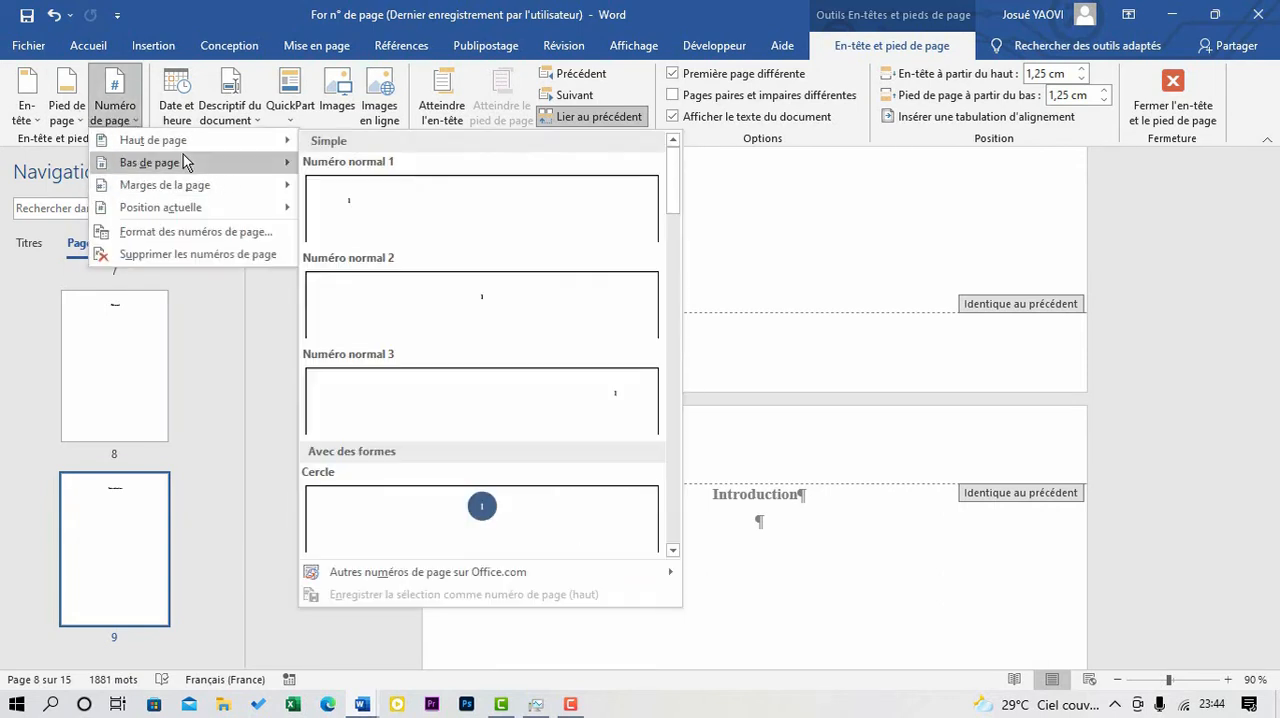
{"action": "mouse_move", "coordinate": [183, 168]}
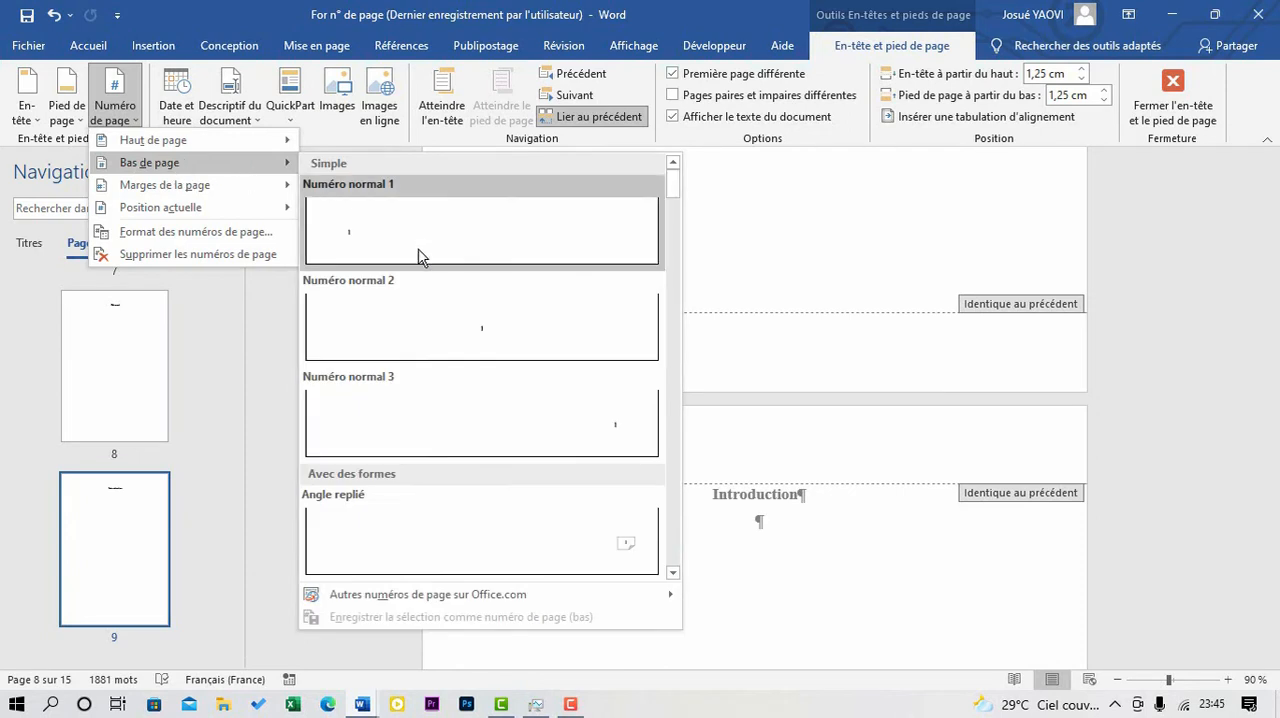
{"action": "scroll", "coordinate": [443, 304], "scroll_direction": "down", "scroll_amount": 10}
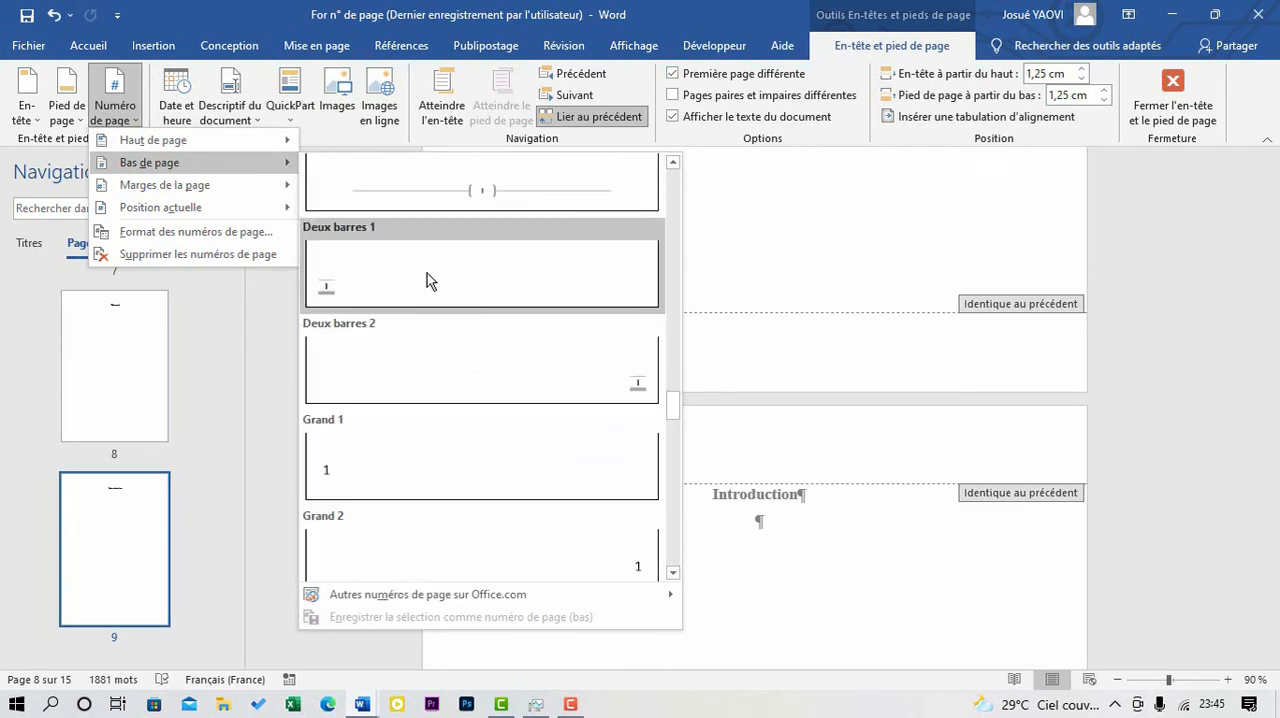
{"action": "scroll", "coordinate": [427, 273], "scroll_direction": "up", "scroll_amount": 2}
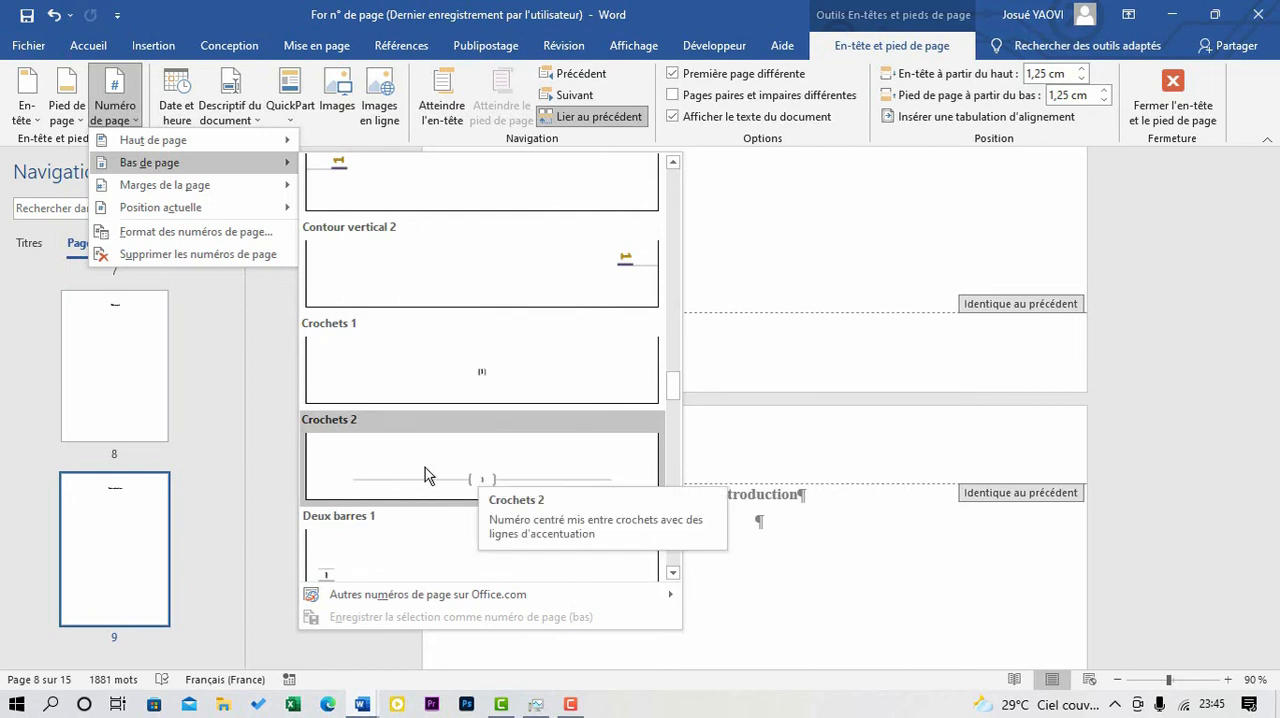
{"action": "left_click", "coordinate": [467, 473]}
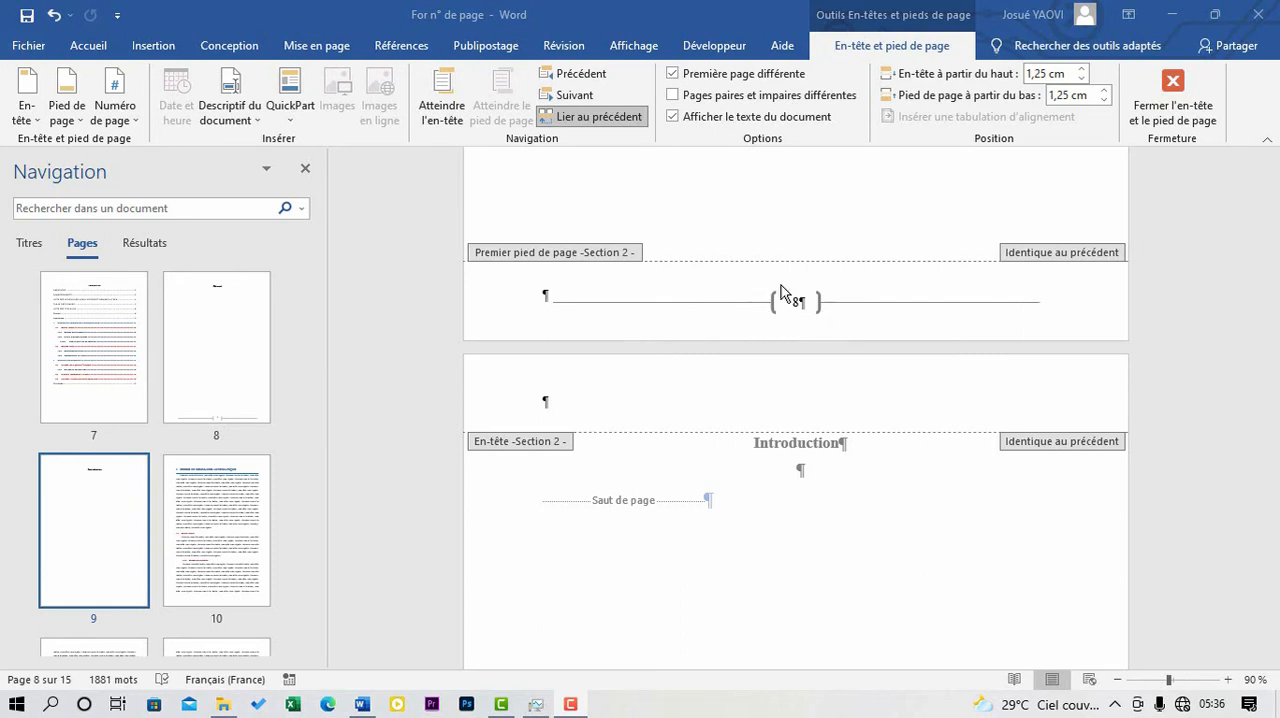
- Undo the insertion of the bracketed page number in section 2's footer
{"action": "scroll", "coordinate": [783, 305], "scroll_direction": "down", "scroll_amount": 3}
{"action": "scroll", "coordinate": [781, 302], "scroll_direction": "down", "scroll_amount": 6}
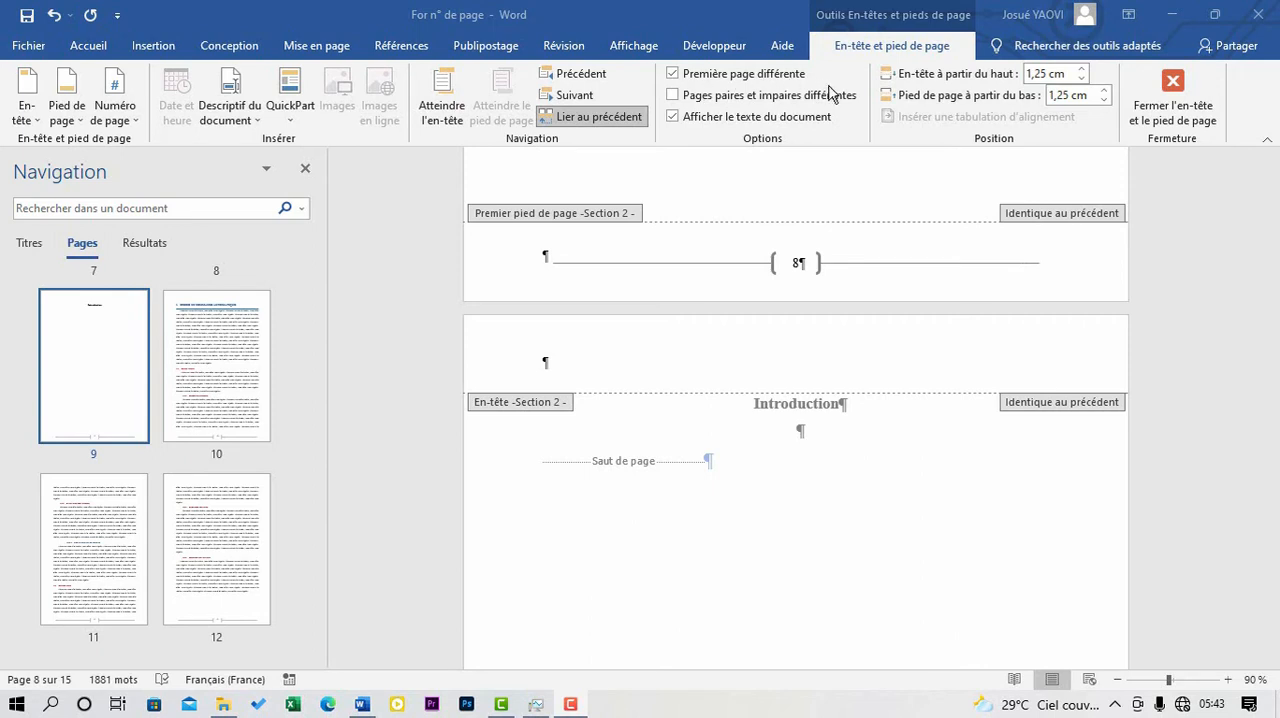
{"action": "scroll", "coordinate": [669, 270], "scroll_direction": "up", "scroll_amount": 1}
{"action": "key", "text": "Delete"}
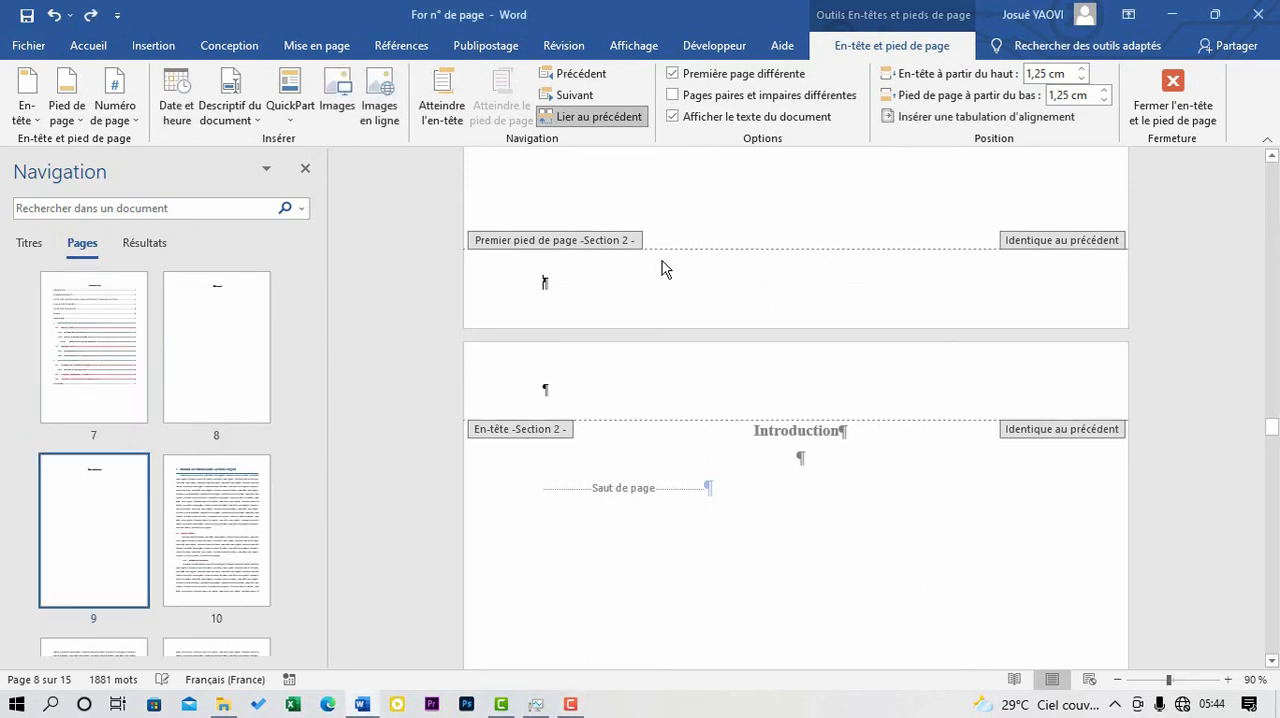
- Turn off the different first page option for section 2 and unlink its footer from the previous section
{"action": "left_click", "coordinate": [672, 75]}
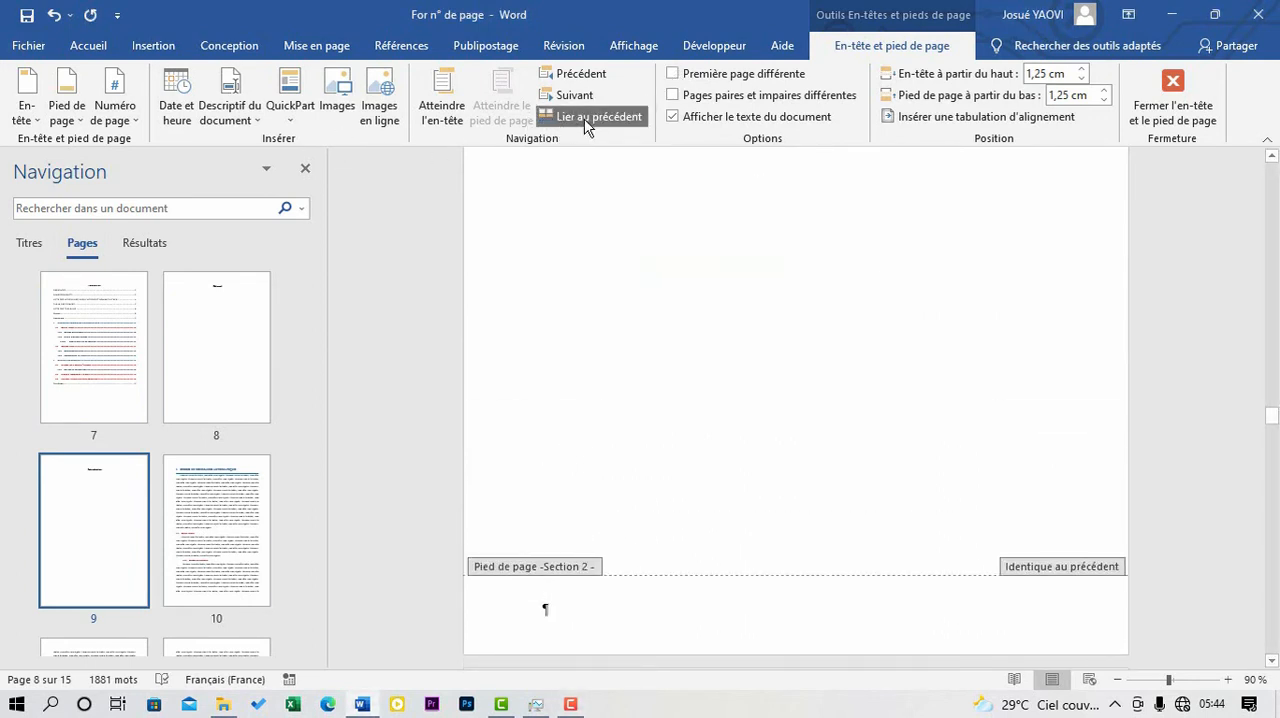
{"action": "left_click", "coordinate": [594, 118]}
{"action": "scroll", "coordinate": [718, 346], "scroll_direction": "down", "scroll_amount": 8}
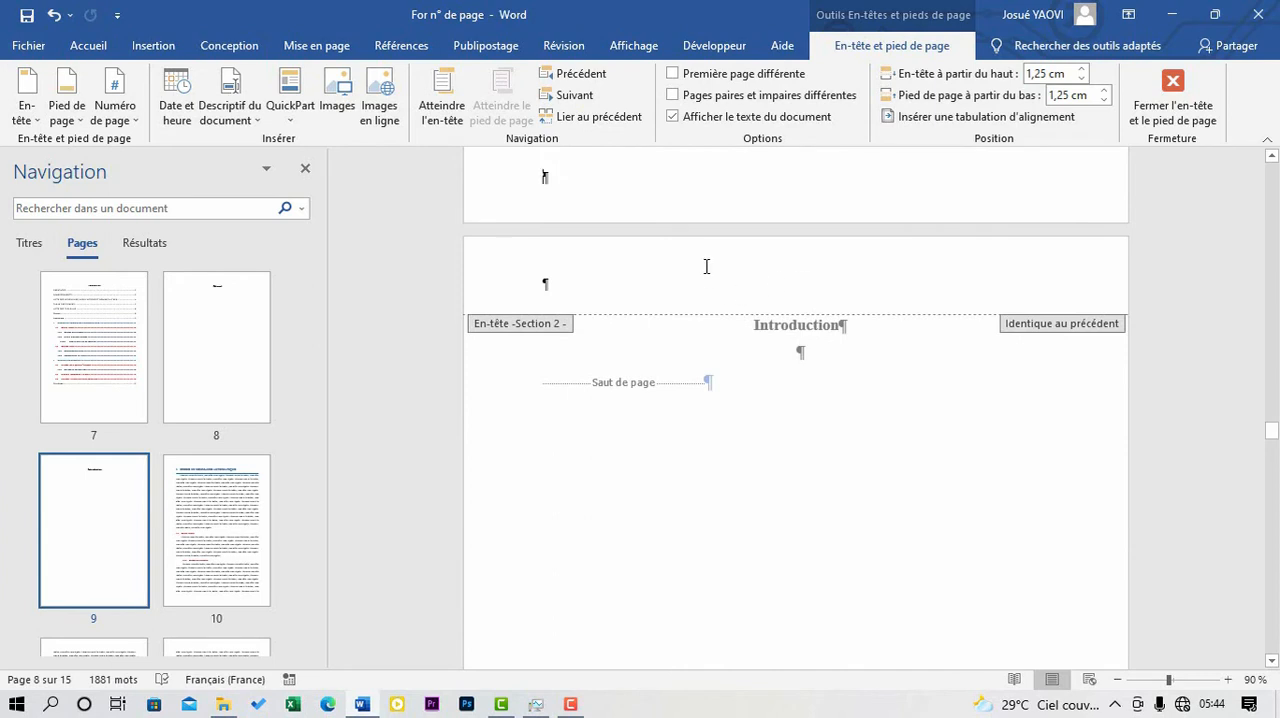
{"action": "scroll", "coordinate": [706, 266], "scroll_direction": "down", "scroll_amount": 2}
{"action": "scroll", "coordinate": [706, 266], "scroll_direction": "up", "scroll_amount": 4}
{"action": "scroll", "coordinate": [646, 323], "scroll_direction": "down", "scroll_amount": 4}
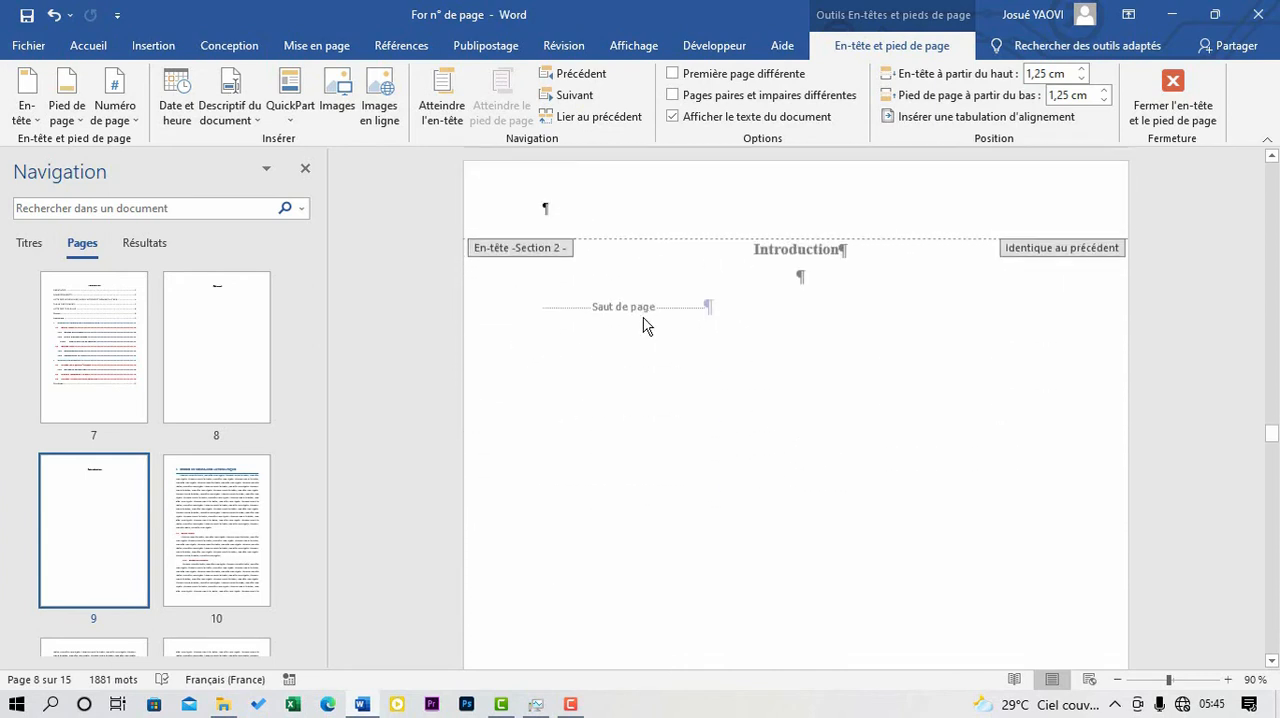
- Insert a bottom-of-page number in the Crochets 2 style in section 2's unlinked footer
{"action": "scroll", "coordinate": [646, 323], "scroll_direction": "up", "scroll_amount": 3}
{"action": "scroll", "coordinate": [645, 324], "scroll_direction": "up", "scroll_amount": 2}
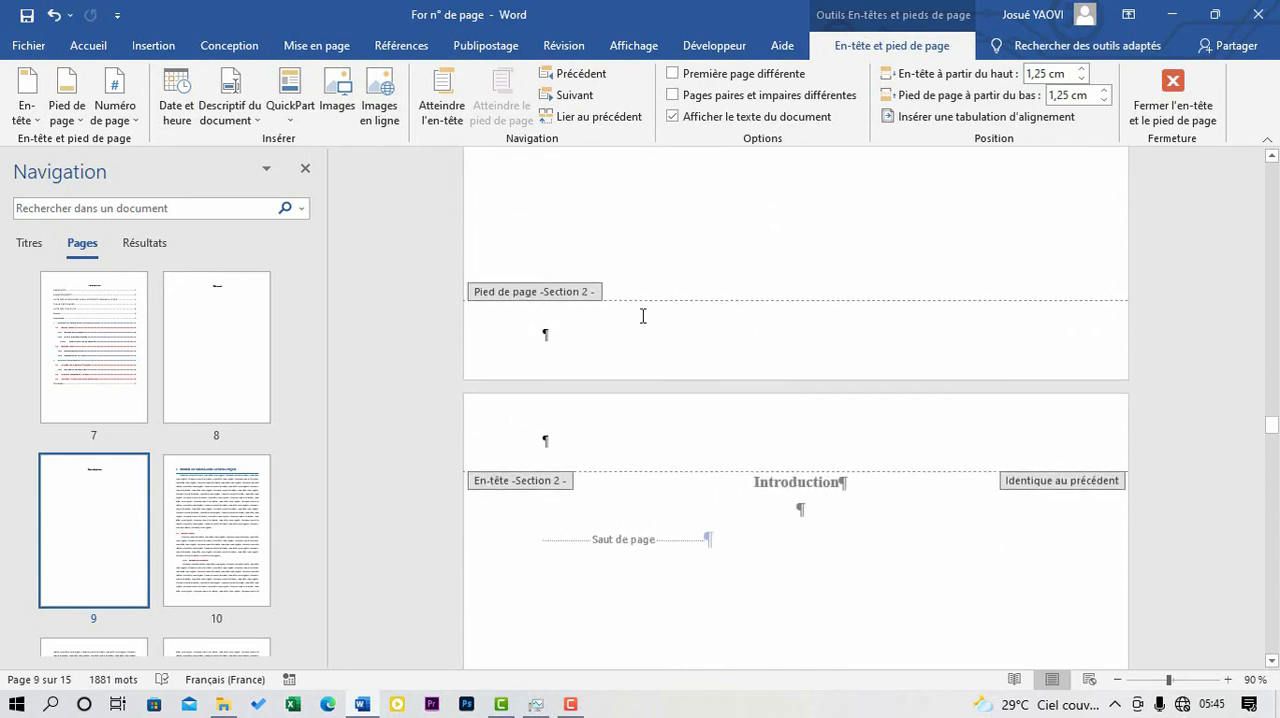
{"action": "left_click", "coordinate": [137, 118]}
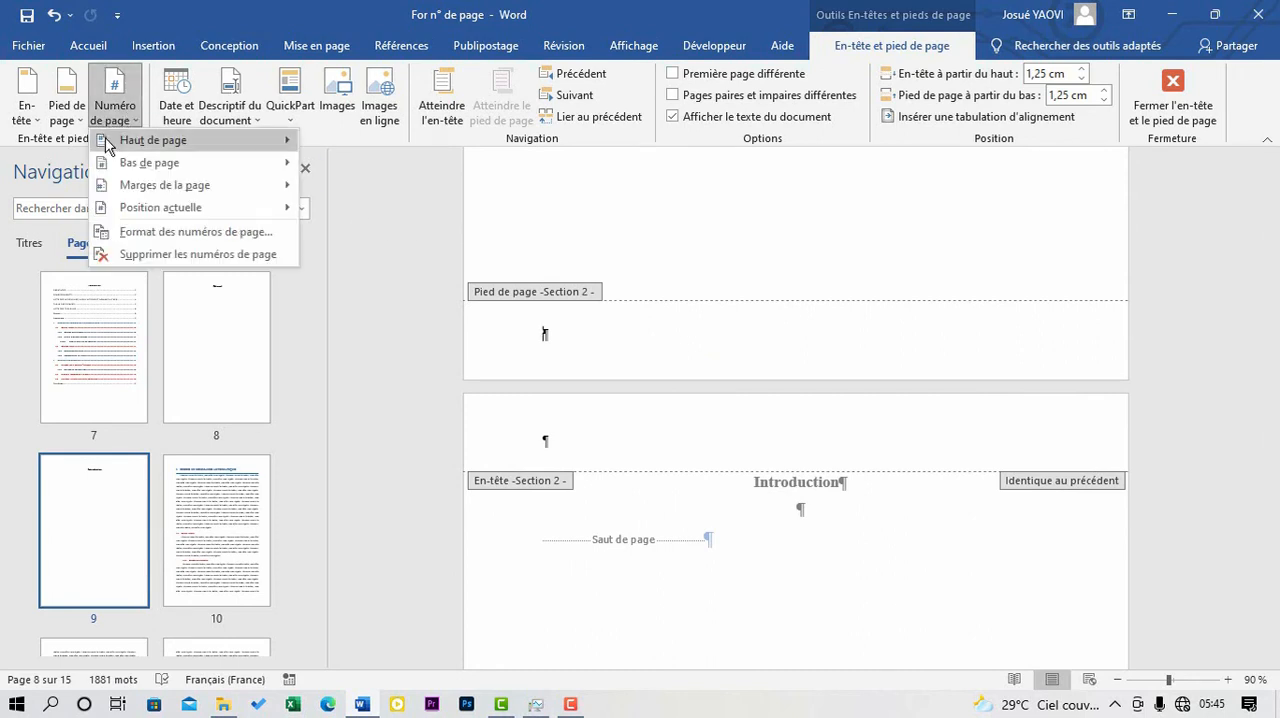
{"action": "mouse_move", "coordinate": [225, 170]}
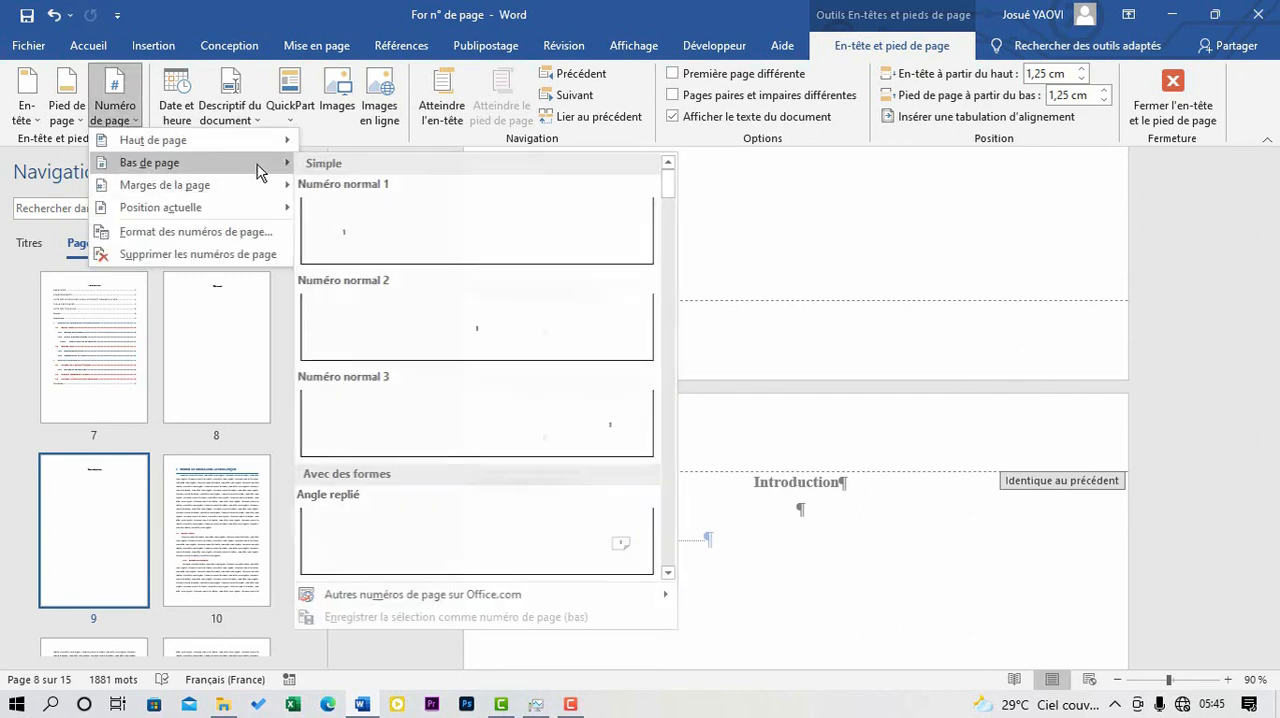
{"action": "scroll", "coordinate": [436, 299], "scroll_direction": "down", "scroll_amount": 5}
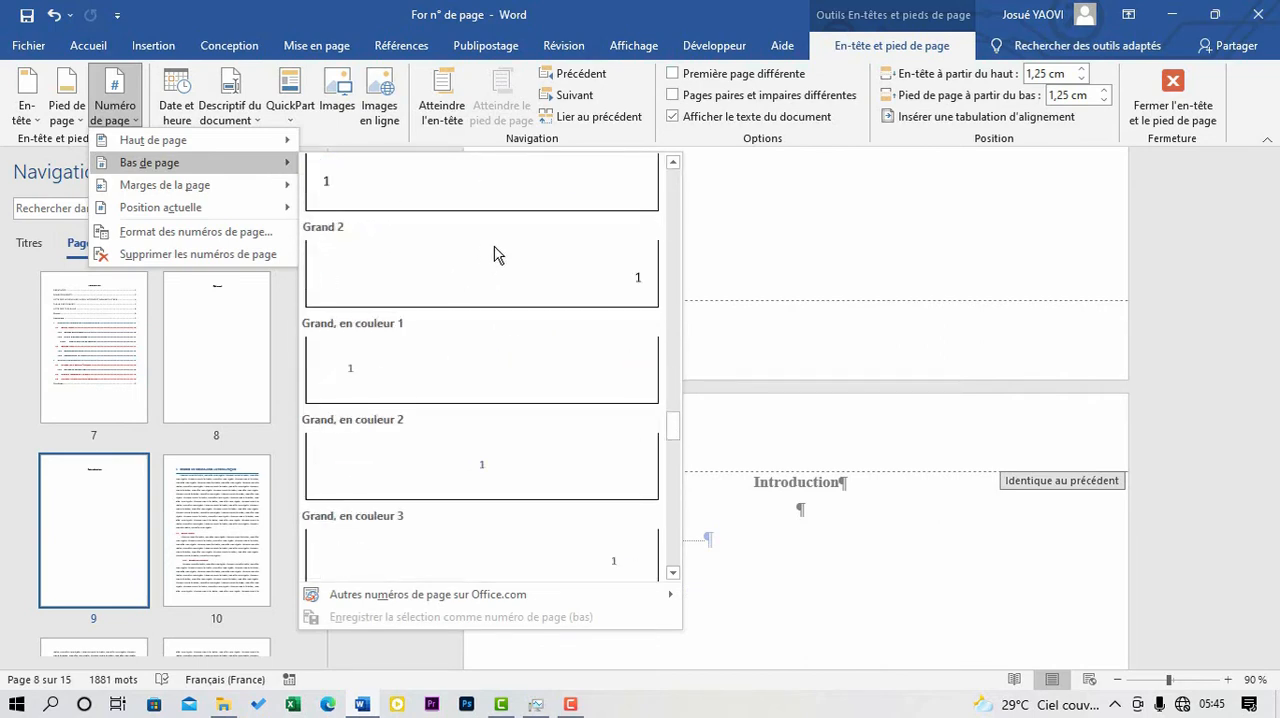
{"action": "left_click", "coordinate": [474, 463]}
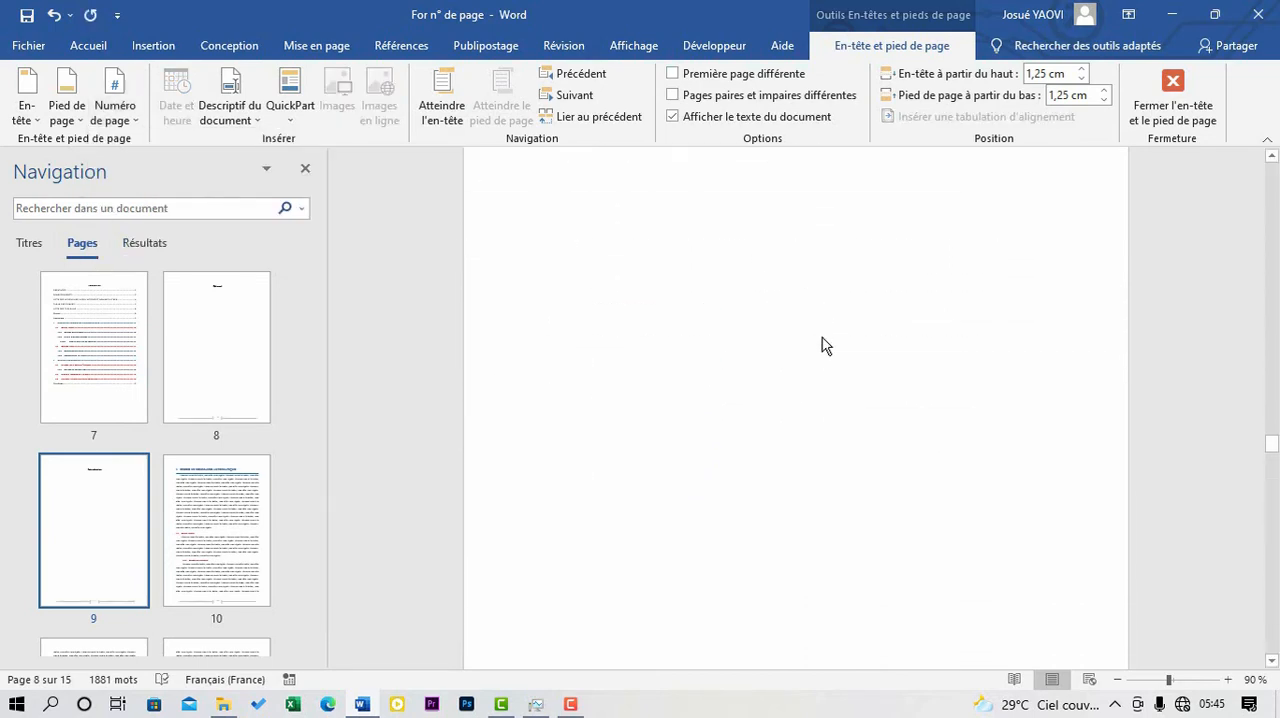
{"action": "scroll", "coordinate": [766, 325], "scroll_direction": "down", "scroll_amount": 10}
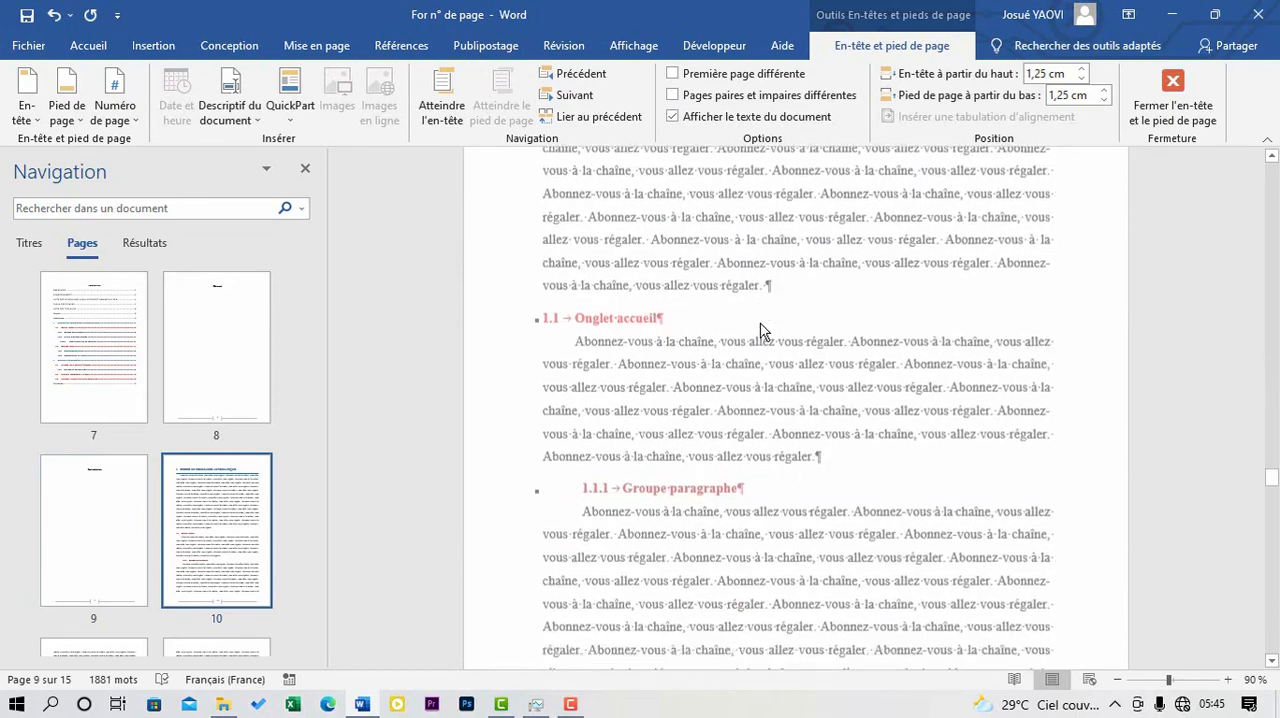
{"action": "scroll", "coordinate": [755, 329], "scroll_direction": "down", "scroll_amount": 1}
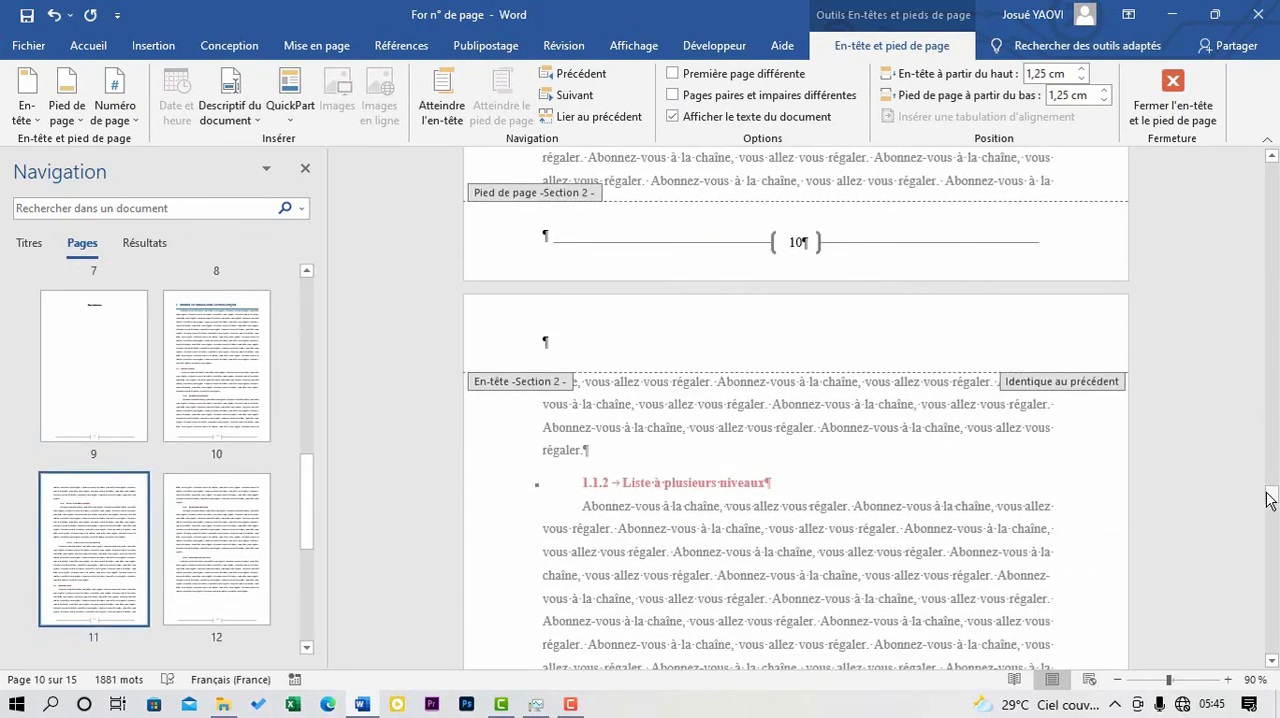
- Set section 2's page numbering to start at 1 from the Résumé page, keeping the 1, 2, 3 number format
{"action": "left_click_drag", "start_coordinate": [1272, 500], "coordinate": [1263, 375]}
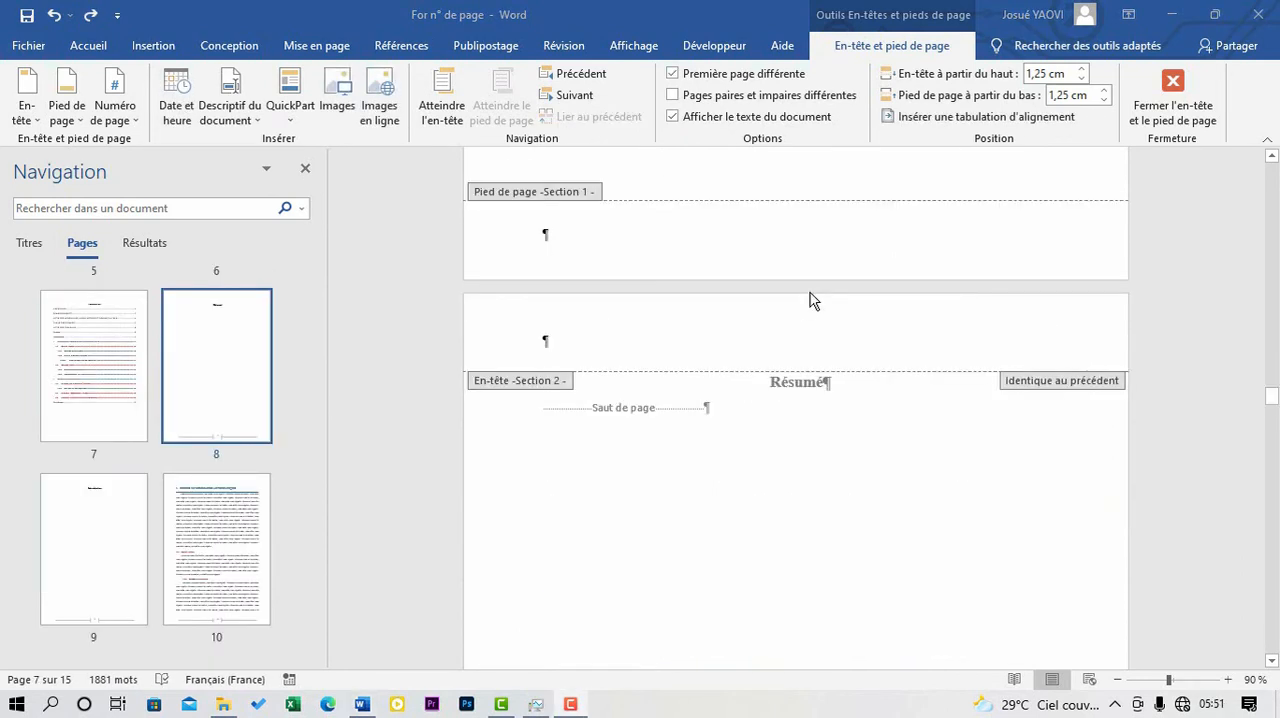
{"action": "scroll", "coordinate": [750, 340], "scroll_direction": "down", "scroll_amount": 15}
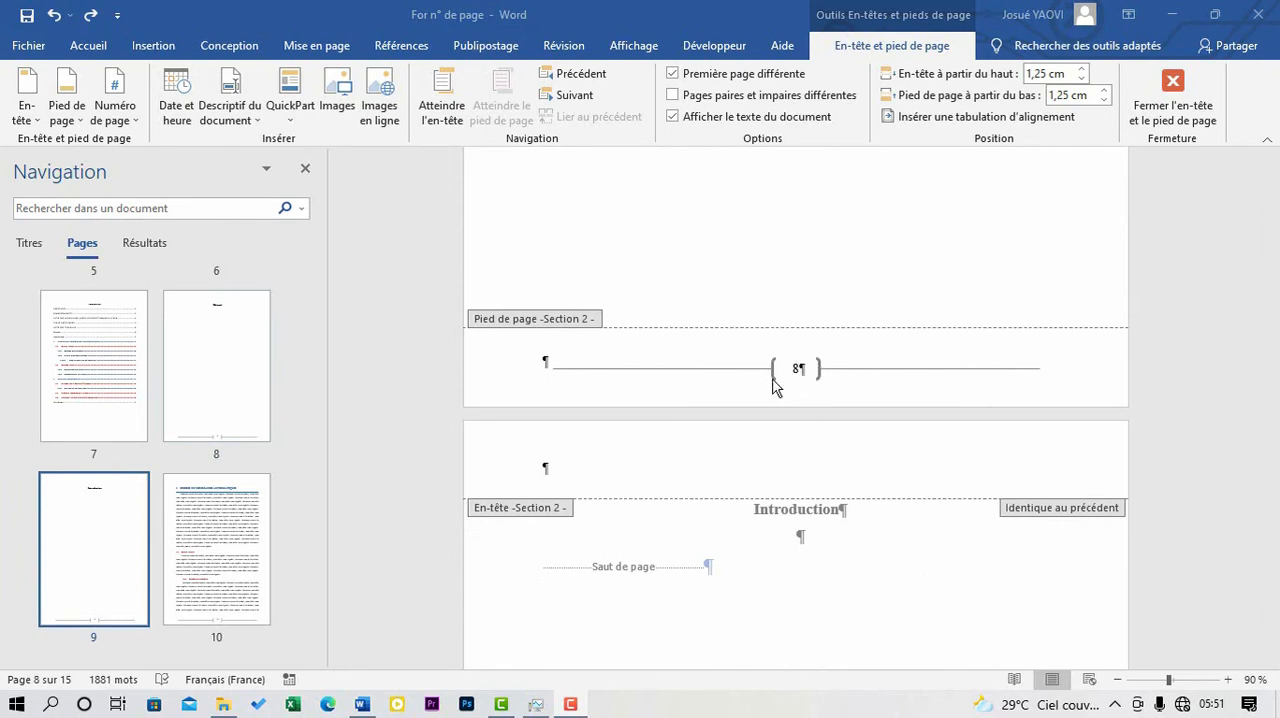
{"action": "left_click", "coordinate": [139, 127]}
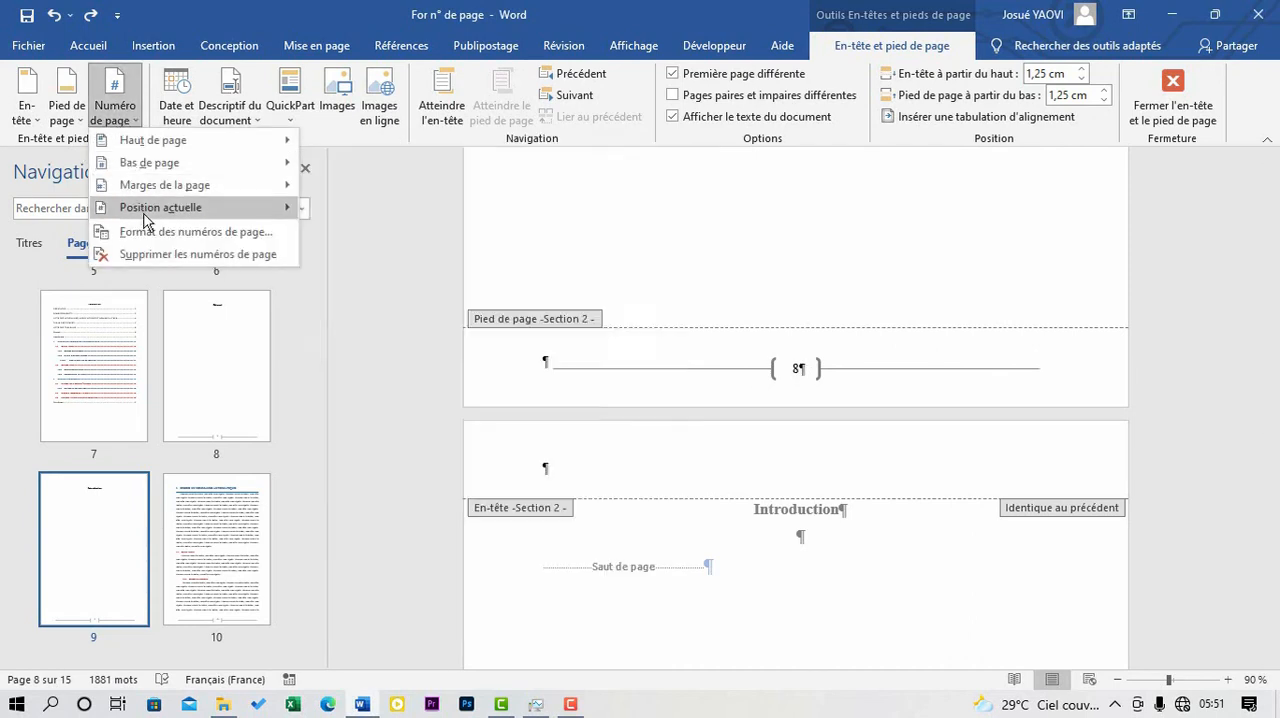
{"action": "mouse_move", "coordinate": [151, 218]}
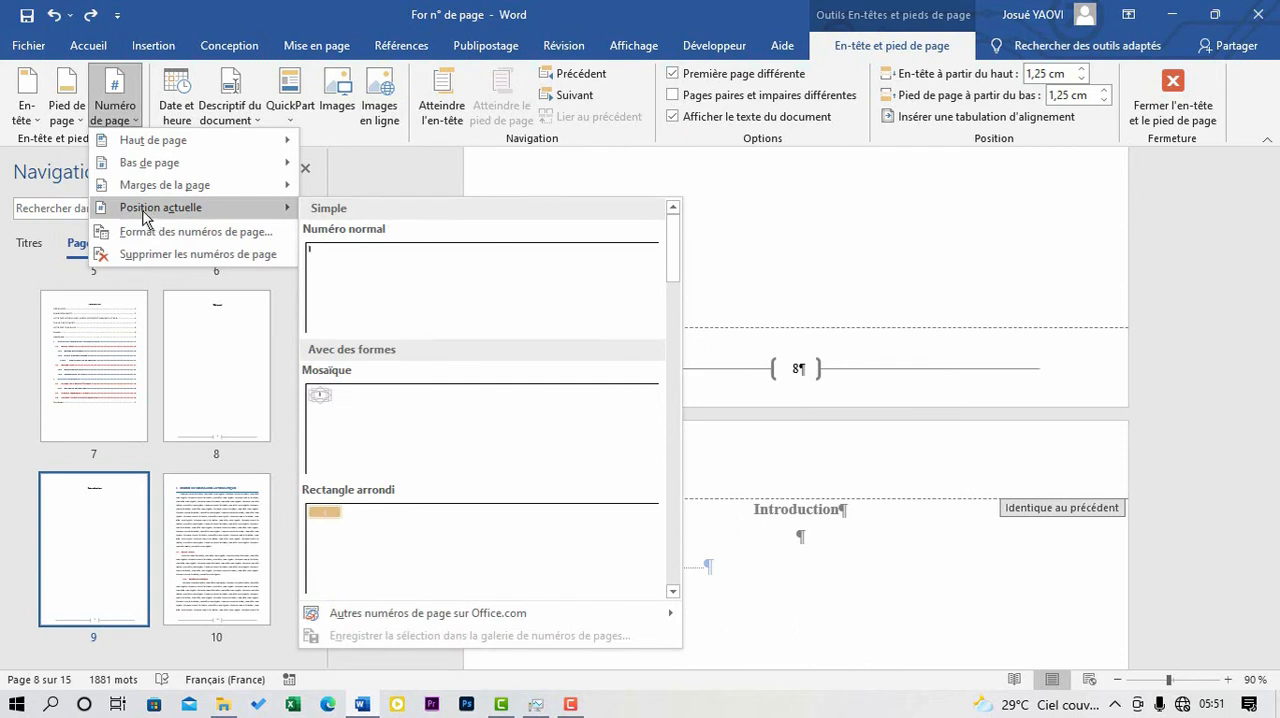
{"action": "left_click", "coordinate": [243, 240]}
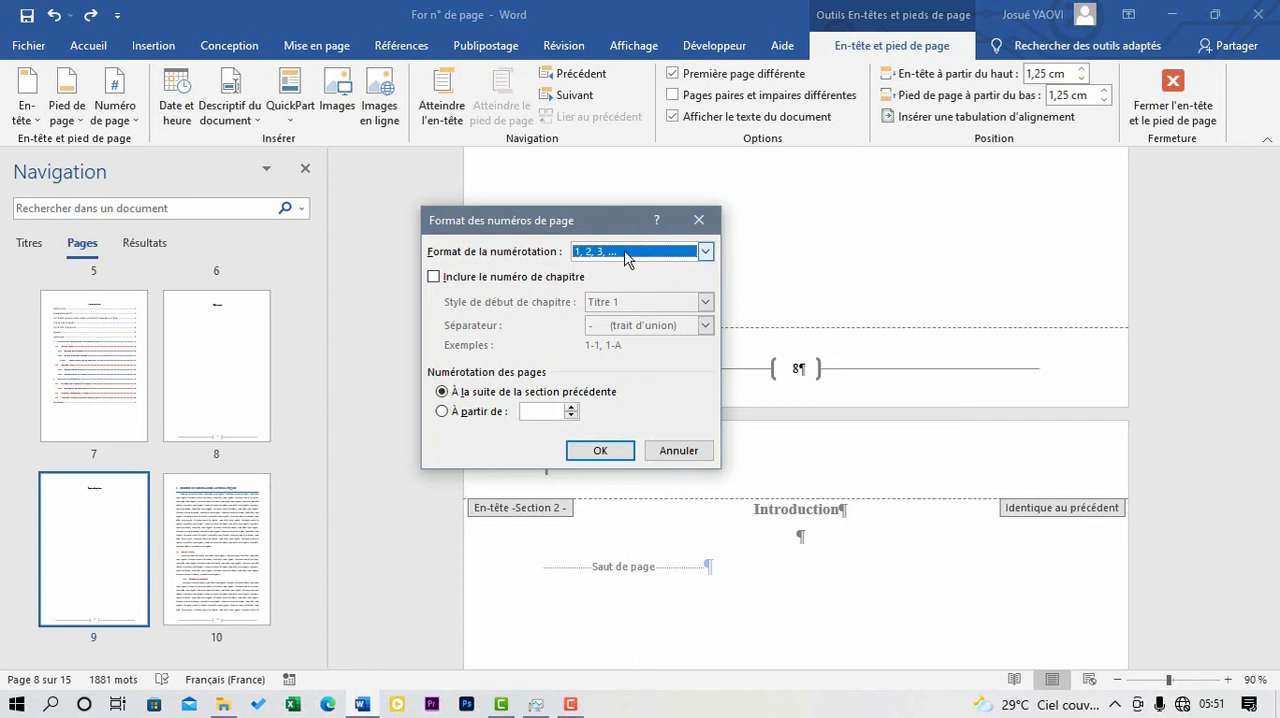
{"action": "left_click", "coordinate": [442, 414]}
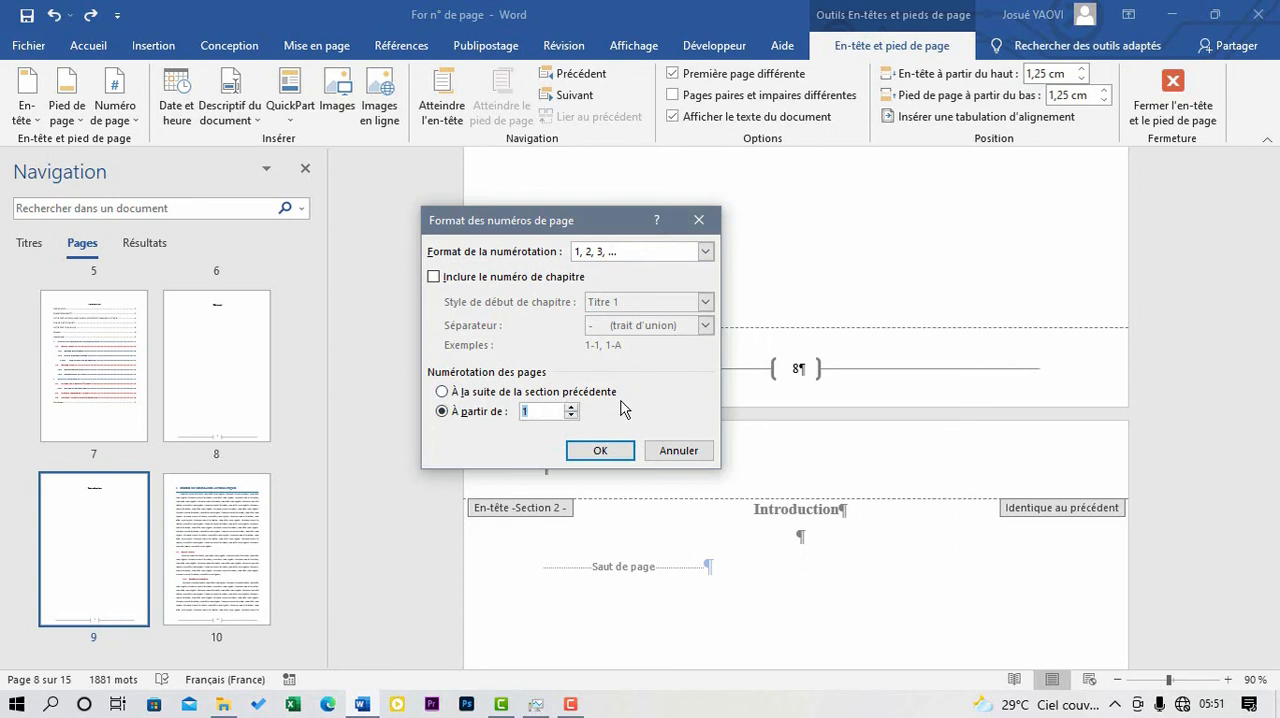
{"action": "left_click", "coordinate": [600, 451]}
{"action": "scroll", "coordinate": [1034, 514], "scroll_direction": "down", "scroll_amount": 3}
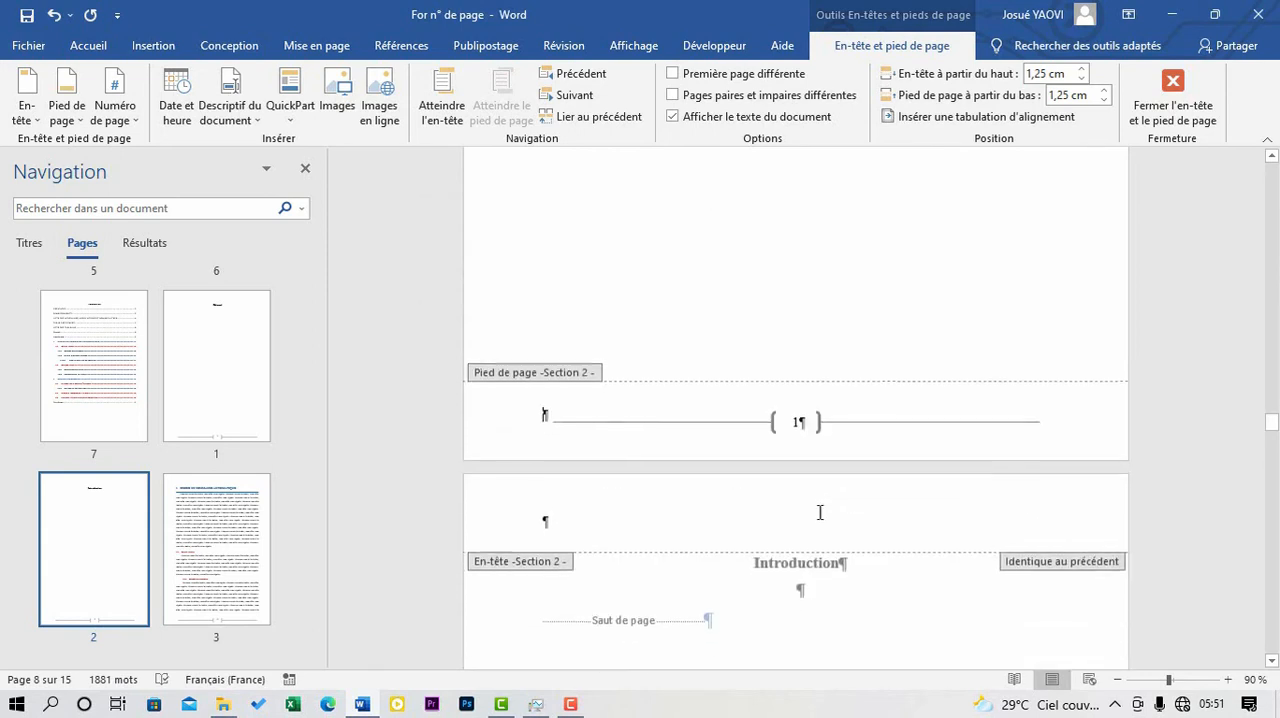
{"action": "scroll", "coordinate": [804, 434], "scroll_direction": "up", "scroll_amount": 11}
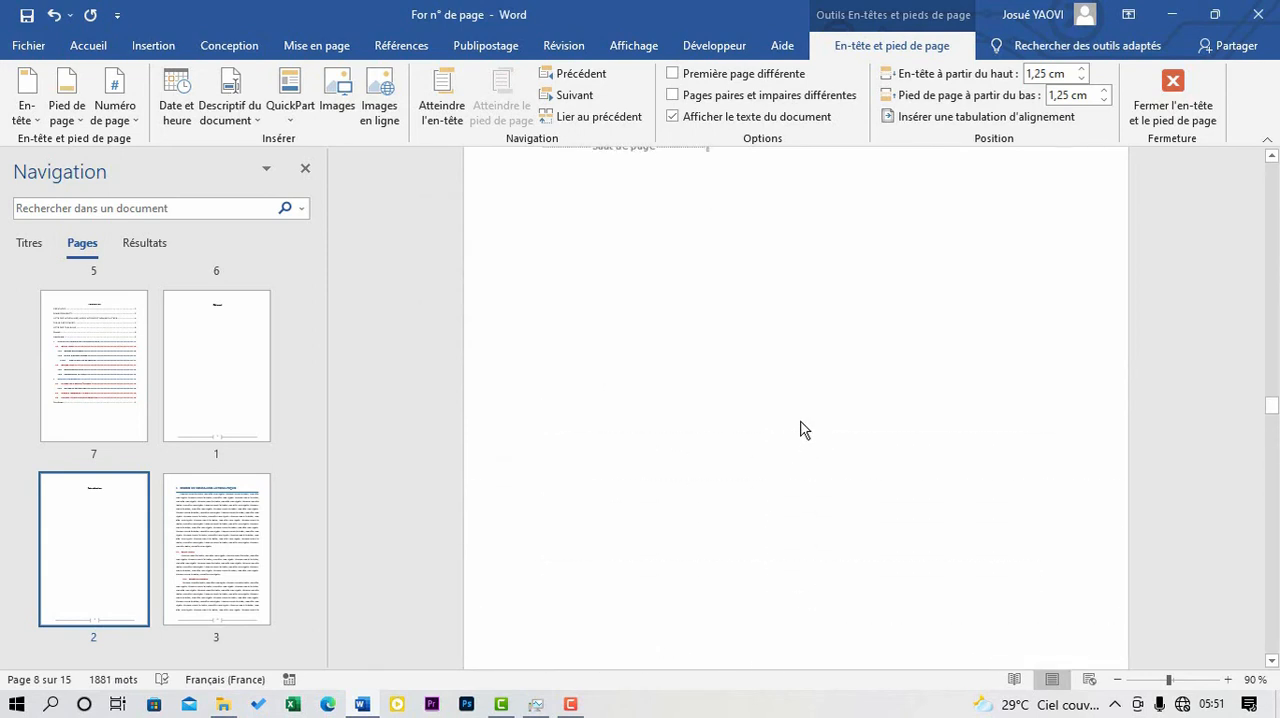
{"action": "scroll", "coordinate": [803, 430], "scroll_direction": "down", "scroll_amount": 8}
{"action": "scroll", "coordinate": [799, 438], "scroll_direction": "down", "scroll_amount": 3}
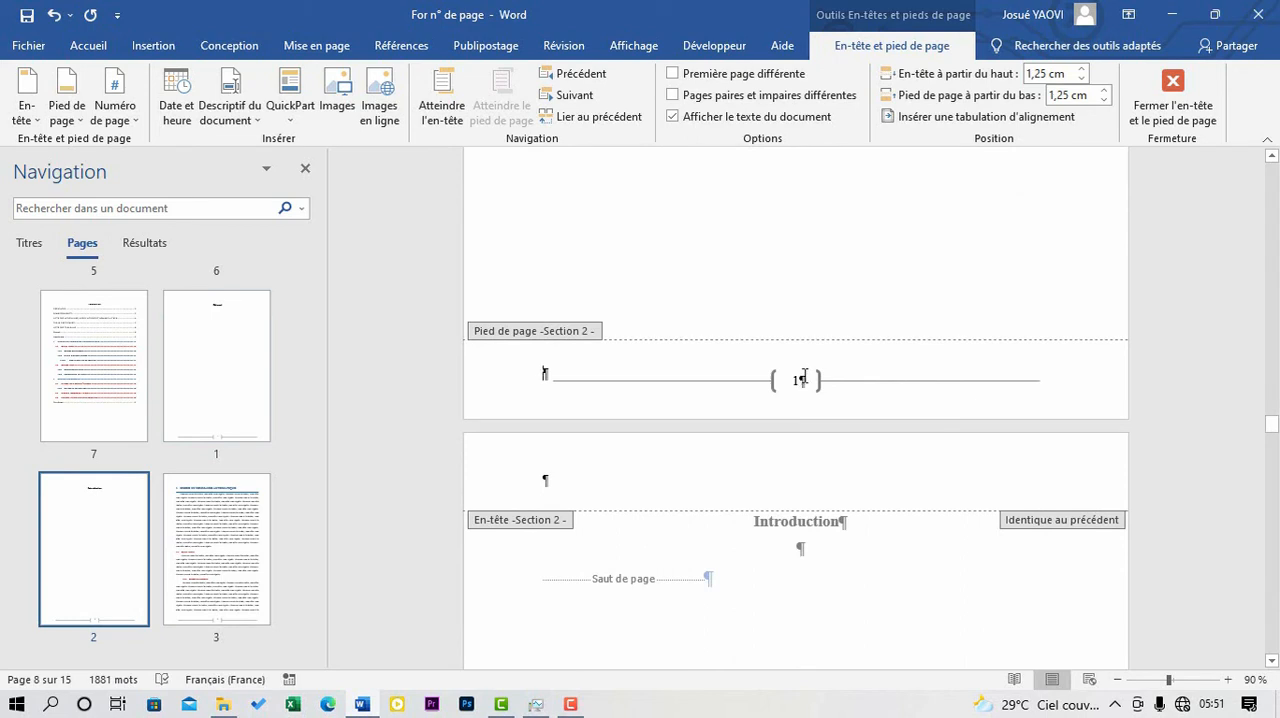
- Insert a bottom-of-page number in the Crochets 2 style in section 1's footer, on the page just before the Résumé page
{"action": "scroll", "coordinate": [806, 383], "scroll_direction": "up", "scroll_amount": 3}
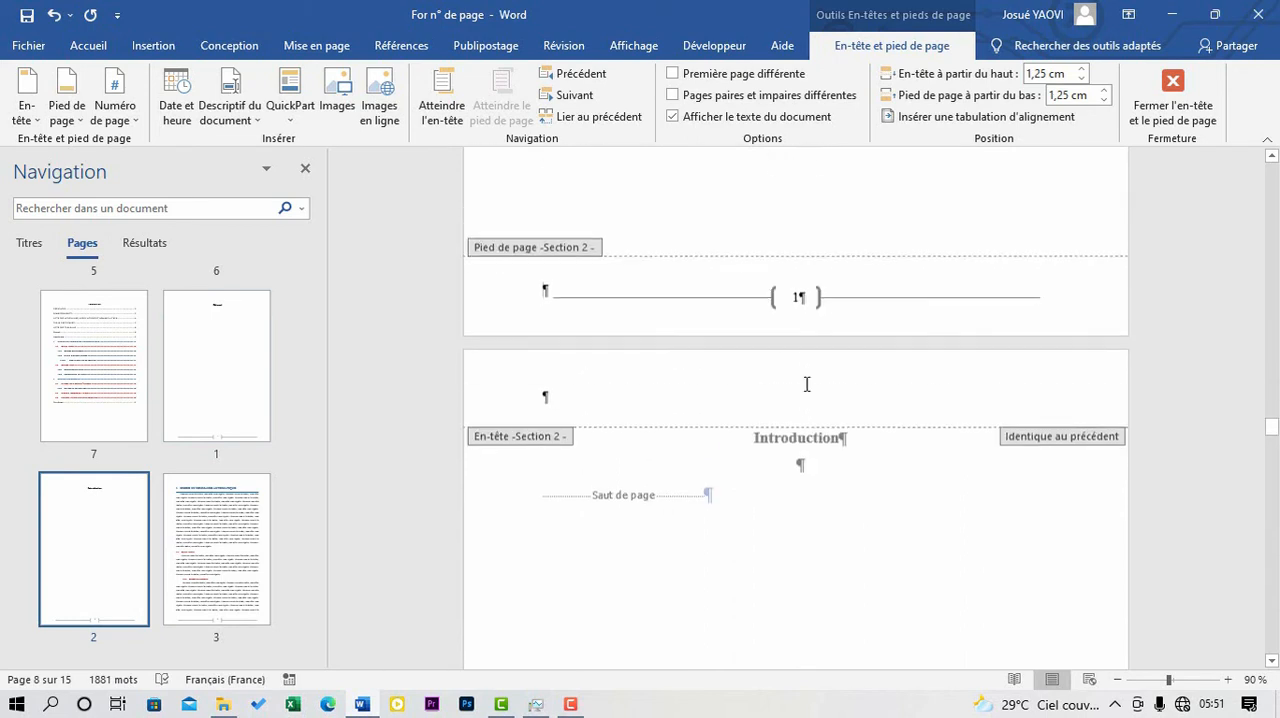
{"action": "scroll", "coordinate": [720, 430], "scroll_direction": "down", "scroll_amount": 5}
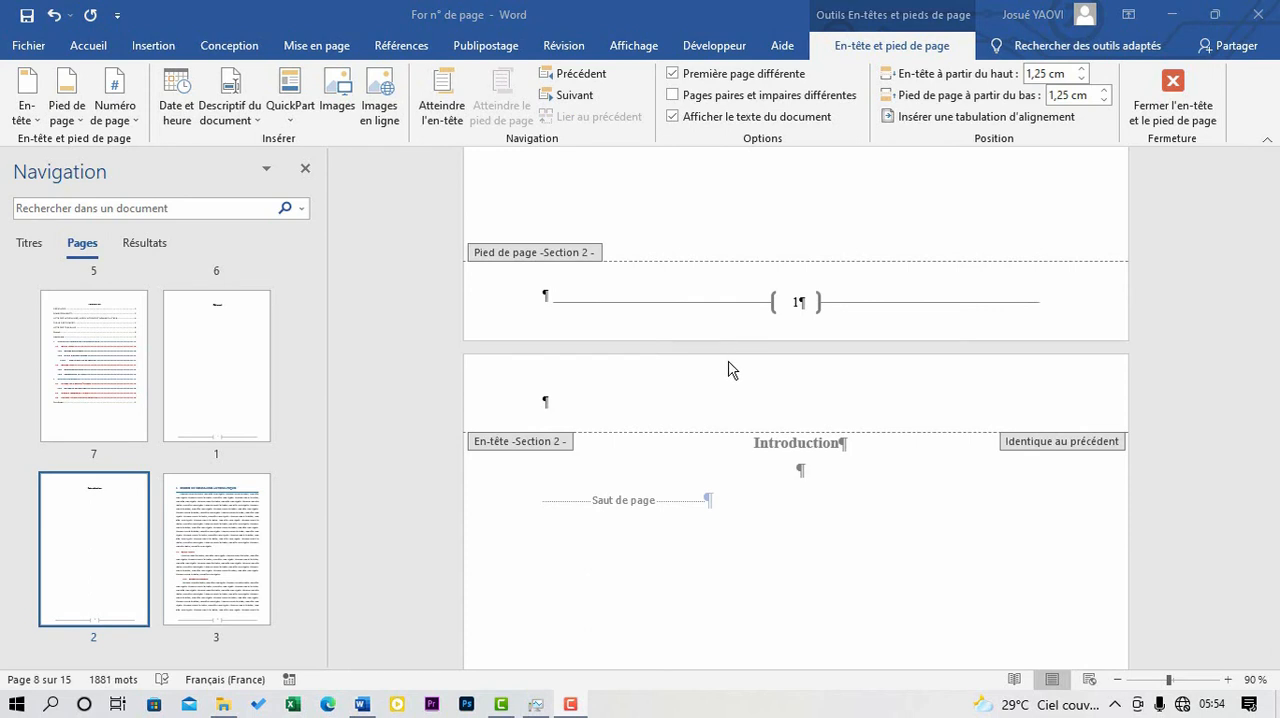
{"action": "scroll", "coordinate": [730, 375], "scroll_direction": "up", "scroll_amount": 10}
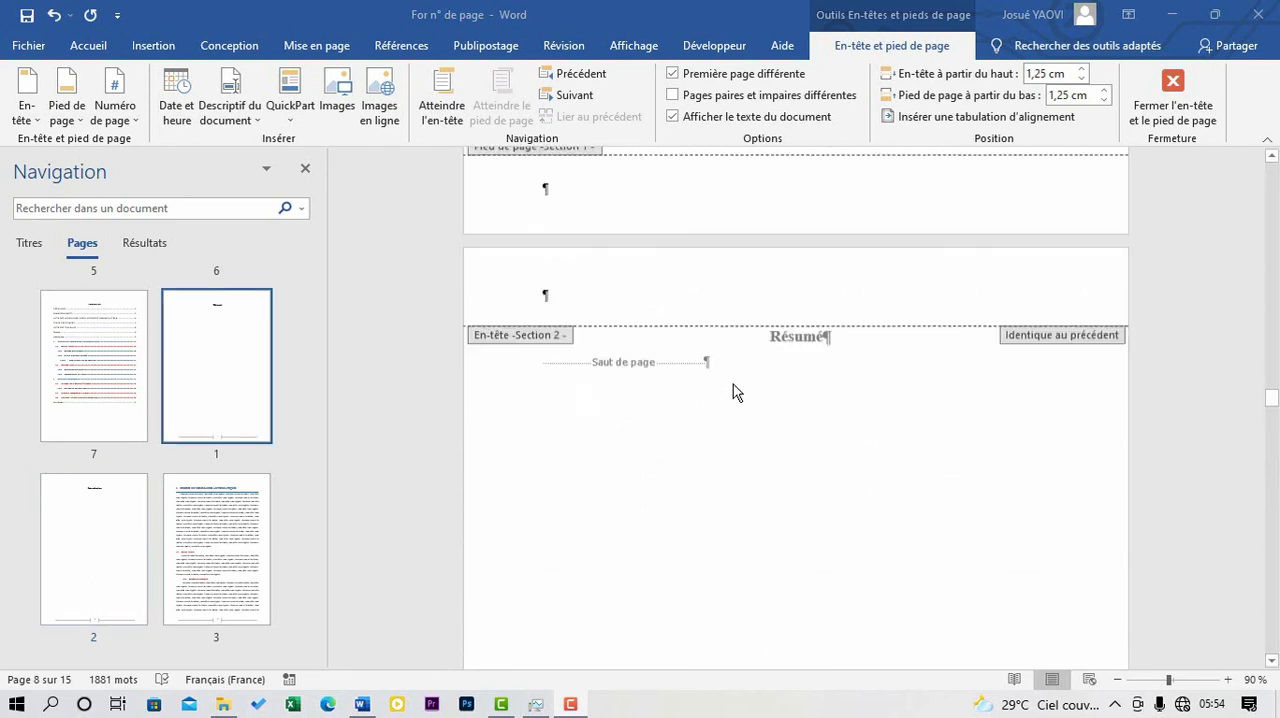
{"action": "scroll", "coordinate": [733, 391], "scroll_direction": "up", "scroll_amount": 1}
{"action": "double_click", "coordinate": [545, 246]}
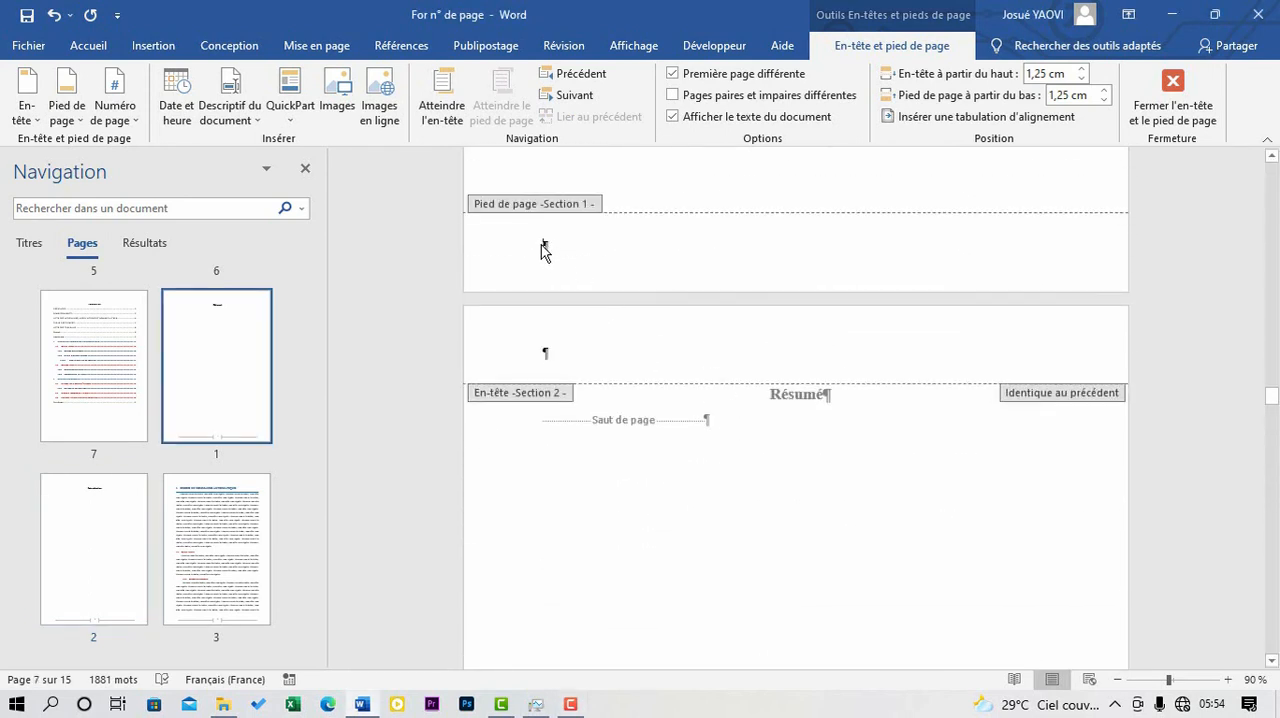
{"action": "left_click", "coordinate": [538, 249]}
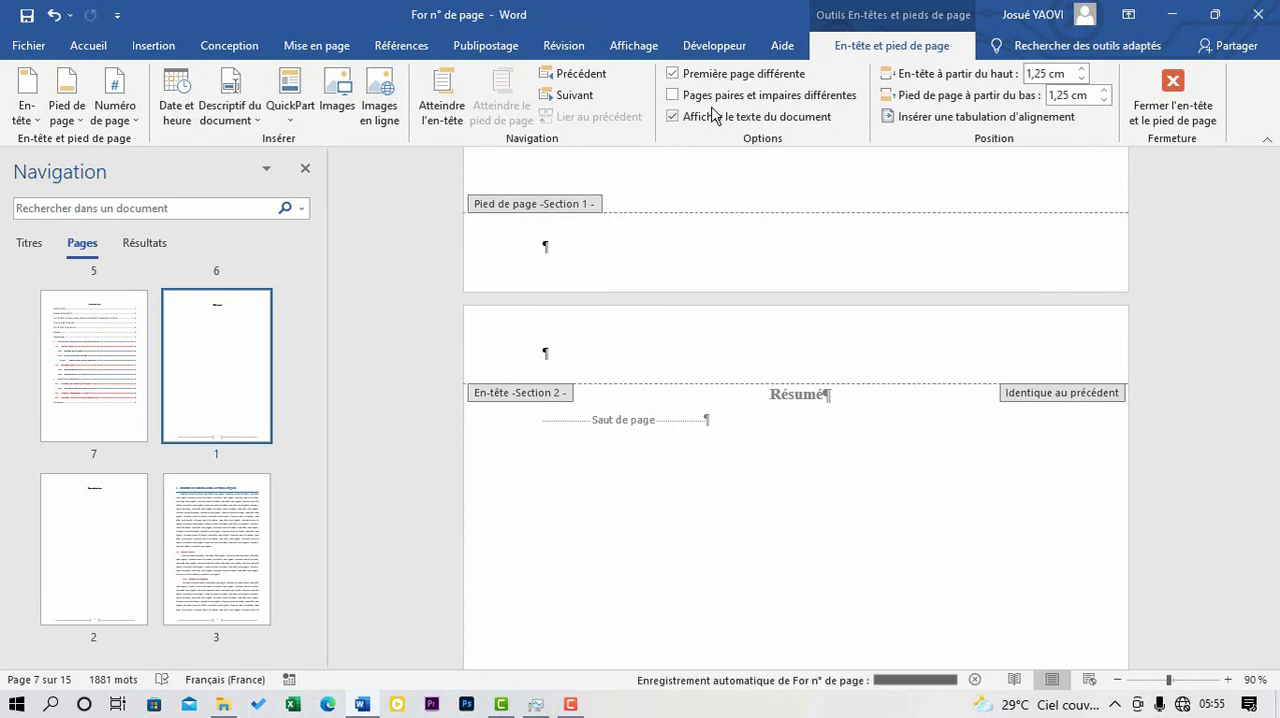
{"action": "scroll", "coordinate": [668, 266], "scroll_direction": "up", "scroll_amount": 1}
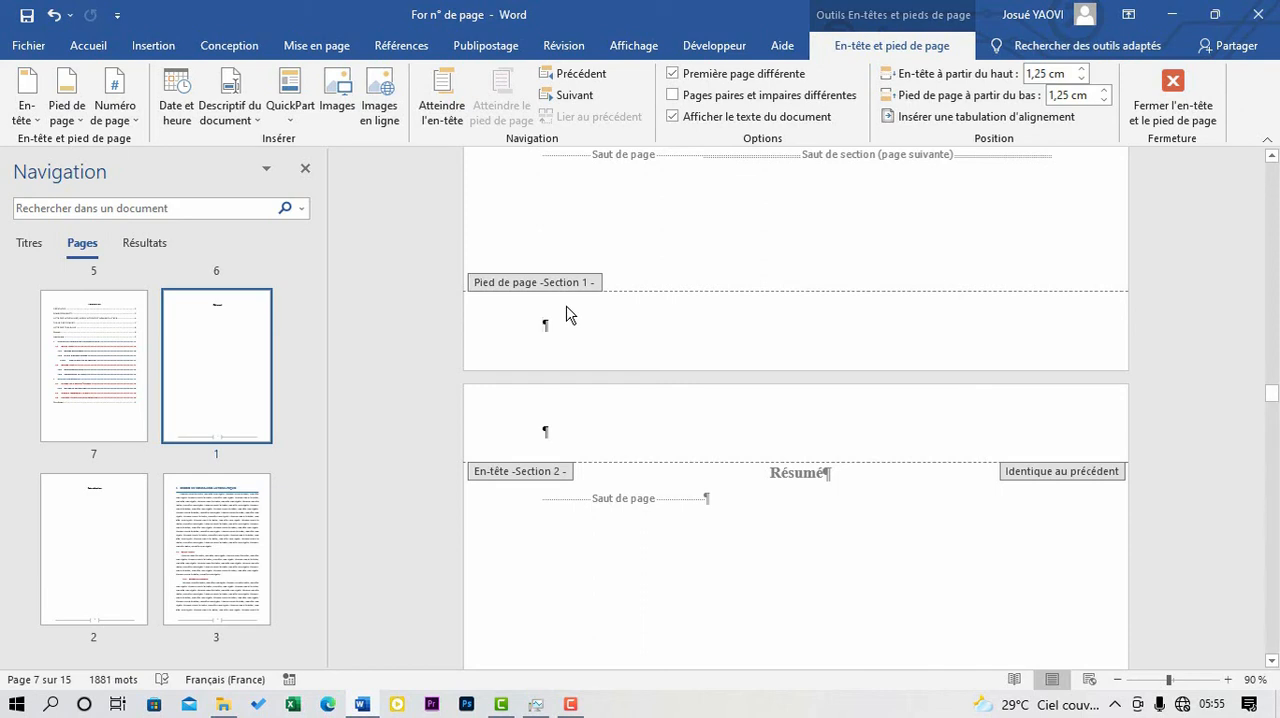
{"action": "left_click", "coordinate": [130, 116]}
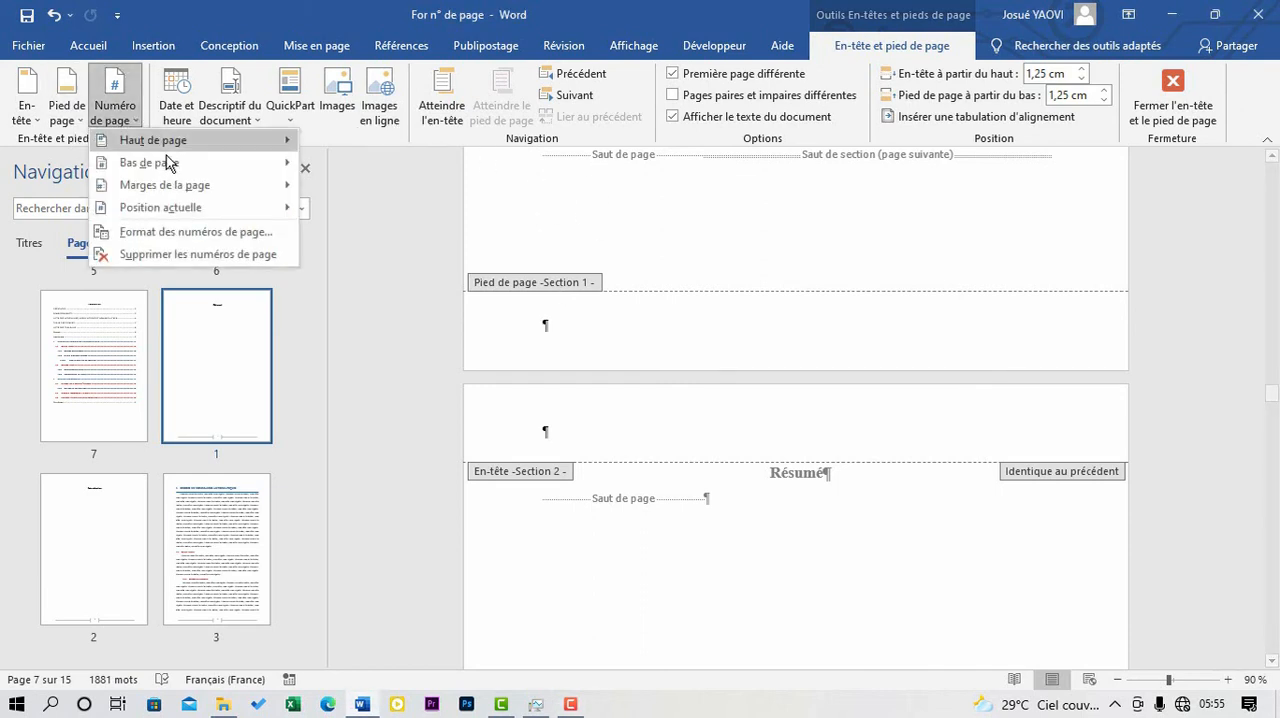
{"action": "mouse_move", "coordinate": [195, 164]}
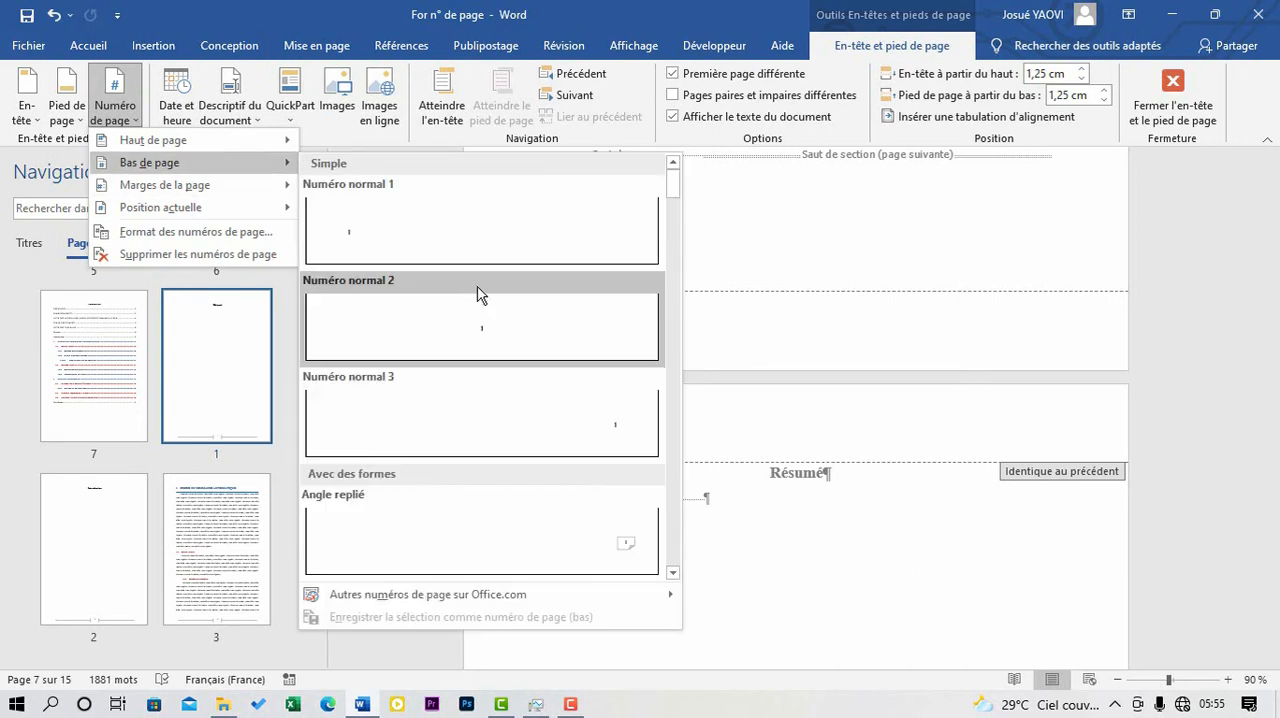
{"action": "scroll", "coordinate": [477, 294], "scroll_direction": "down", "scroll_amount": 10}
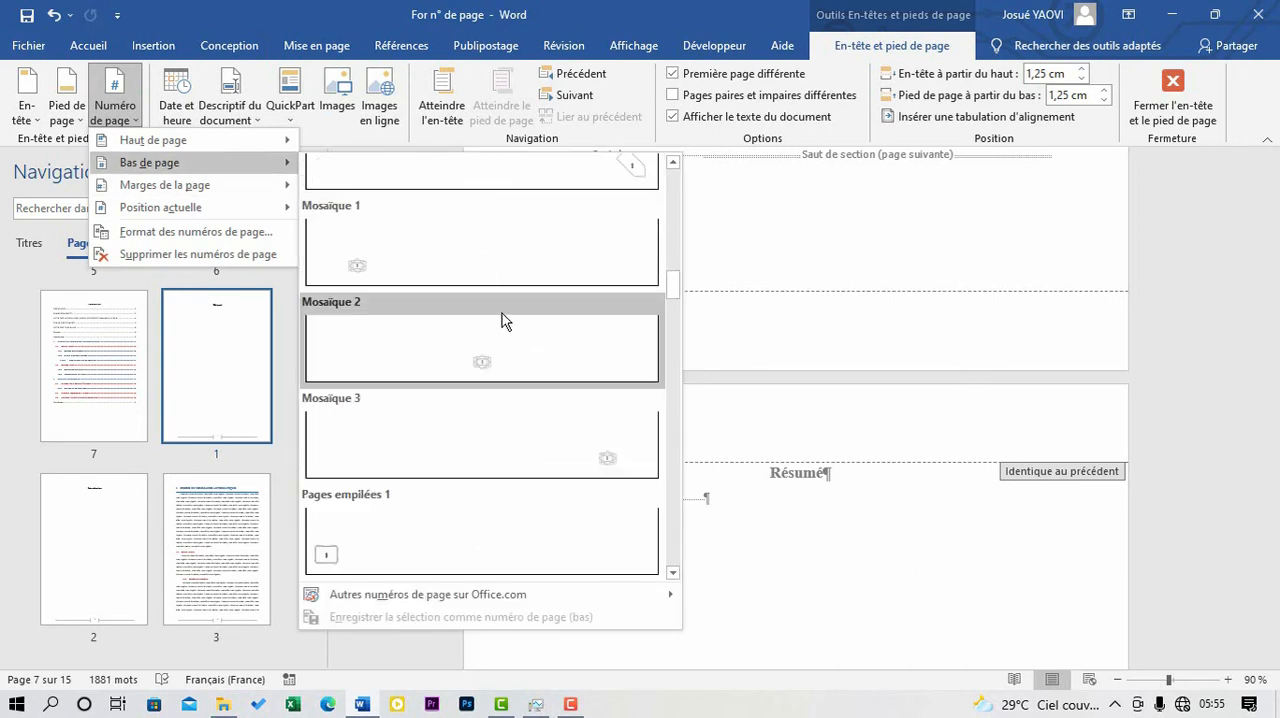
{"action": "scroll", "coordinate": [502, 320], "scroll_direction": "down", "scroll_amount": 12}
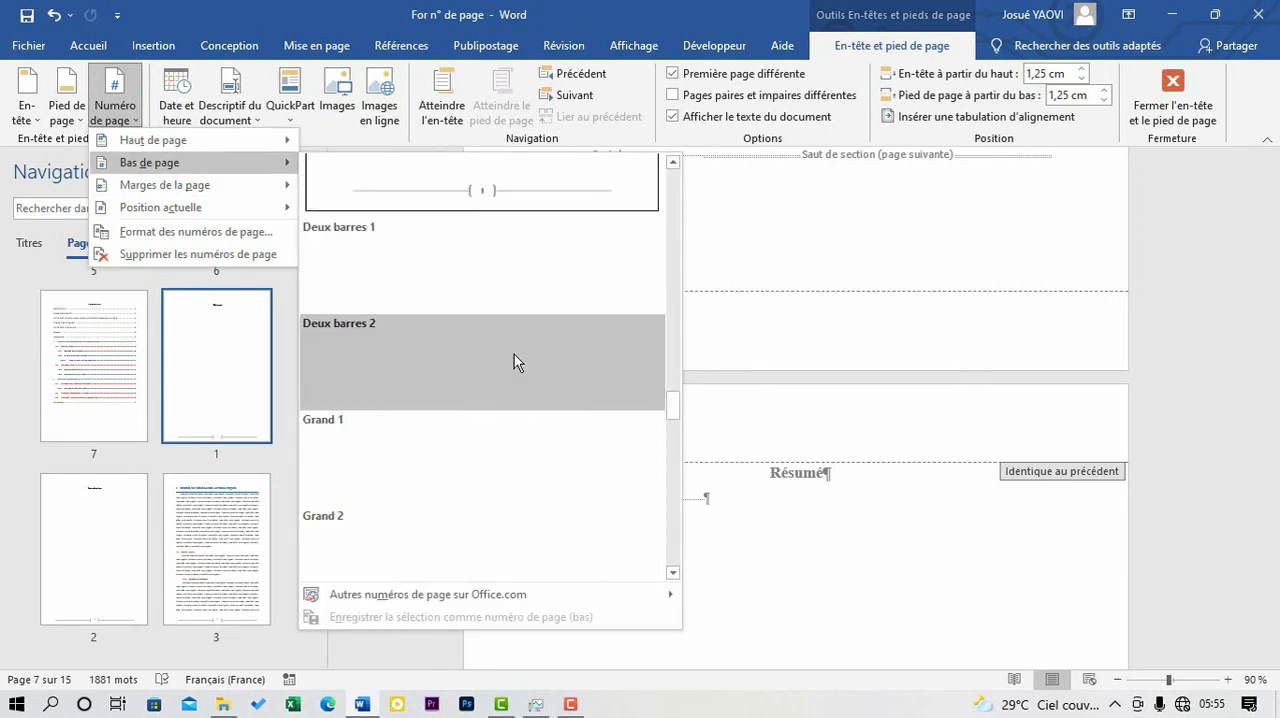
{"action": "left_click", "coordinate": [537, 232]}
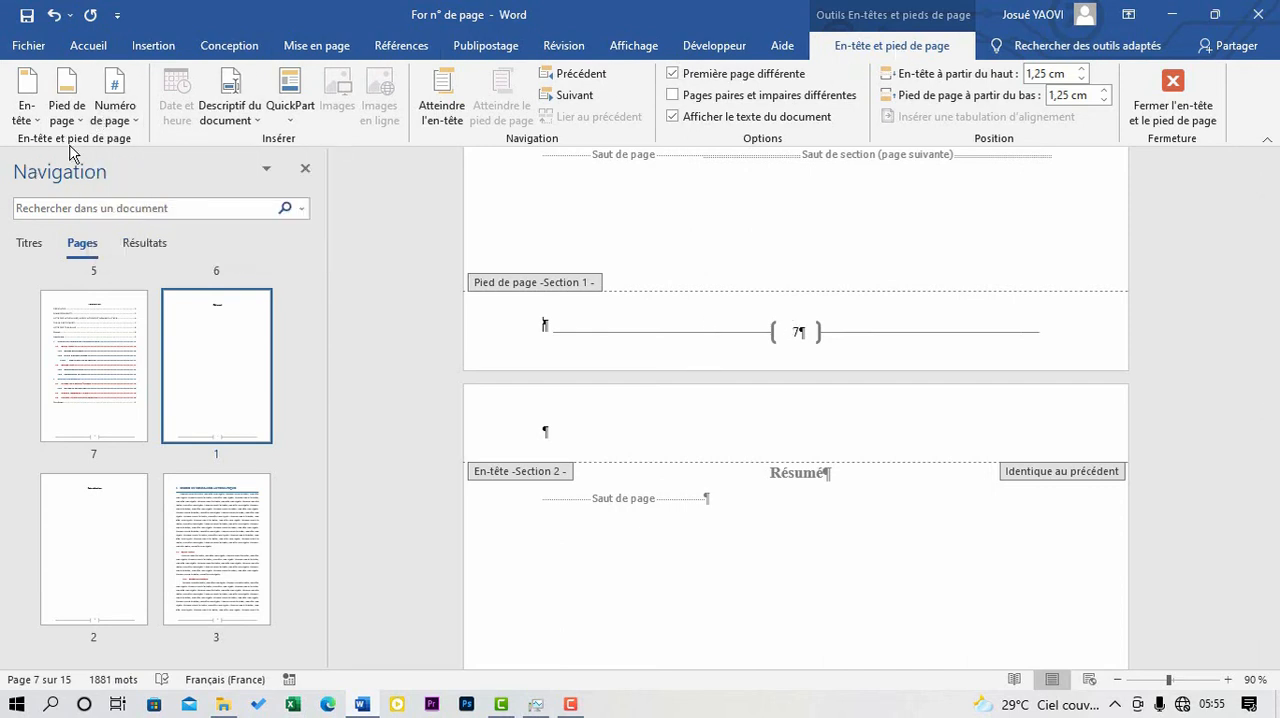
- Set section 1's page numbers to the i, ii, iii format, starting at i
{"action": "left_click", "coordinate": [118, 112]}
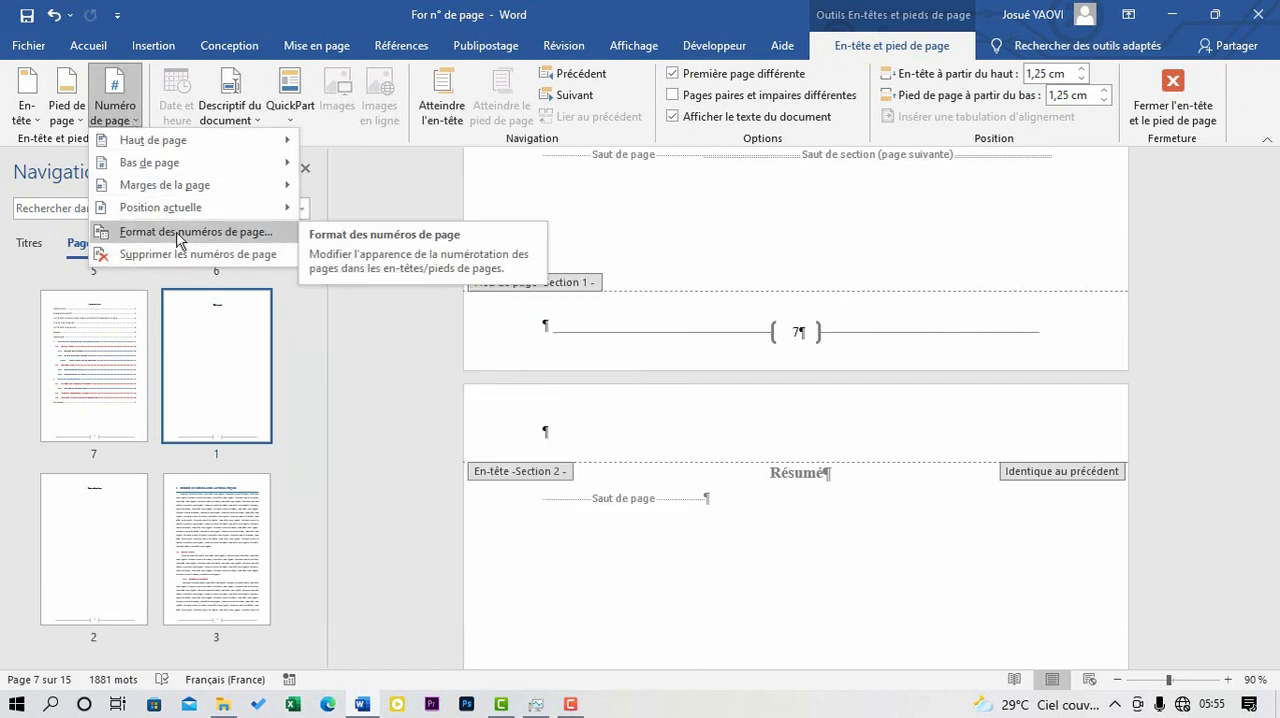
{"action": "left_click", "coordinate": [179, 240]}
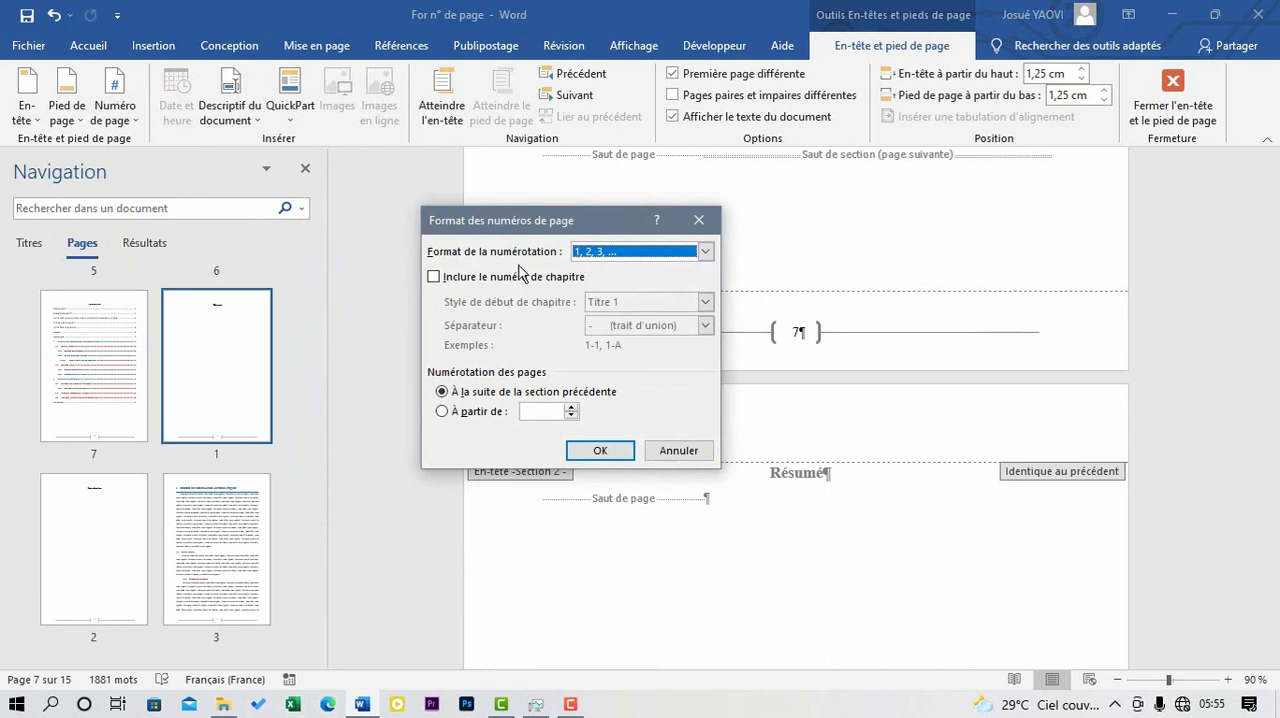
{"action": "left_click", "coordinate": [706, 252]}
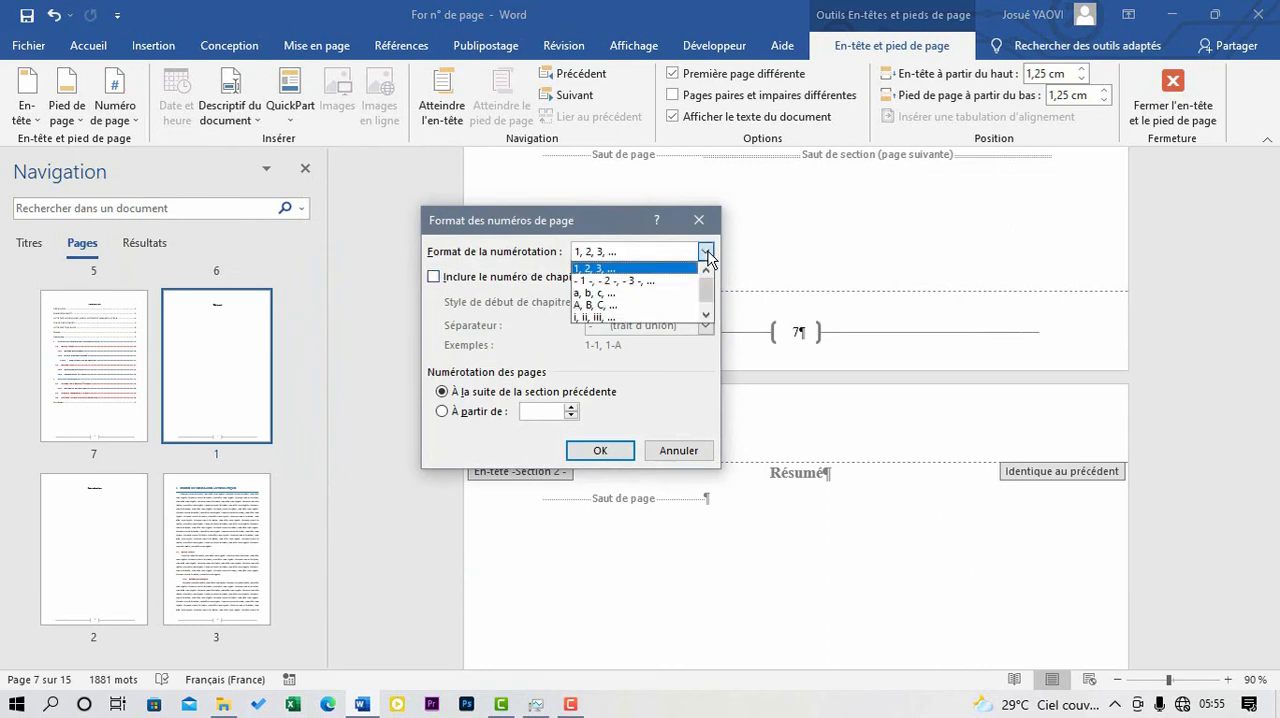
{"action": "left_click", "coordinate": [600, 316]}
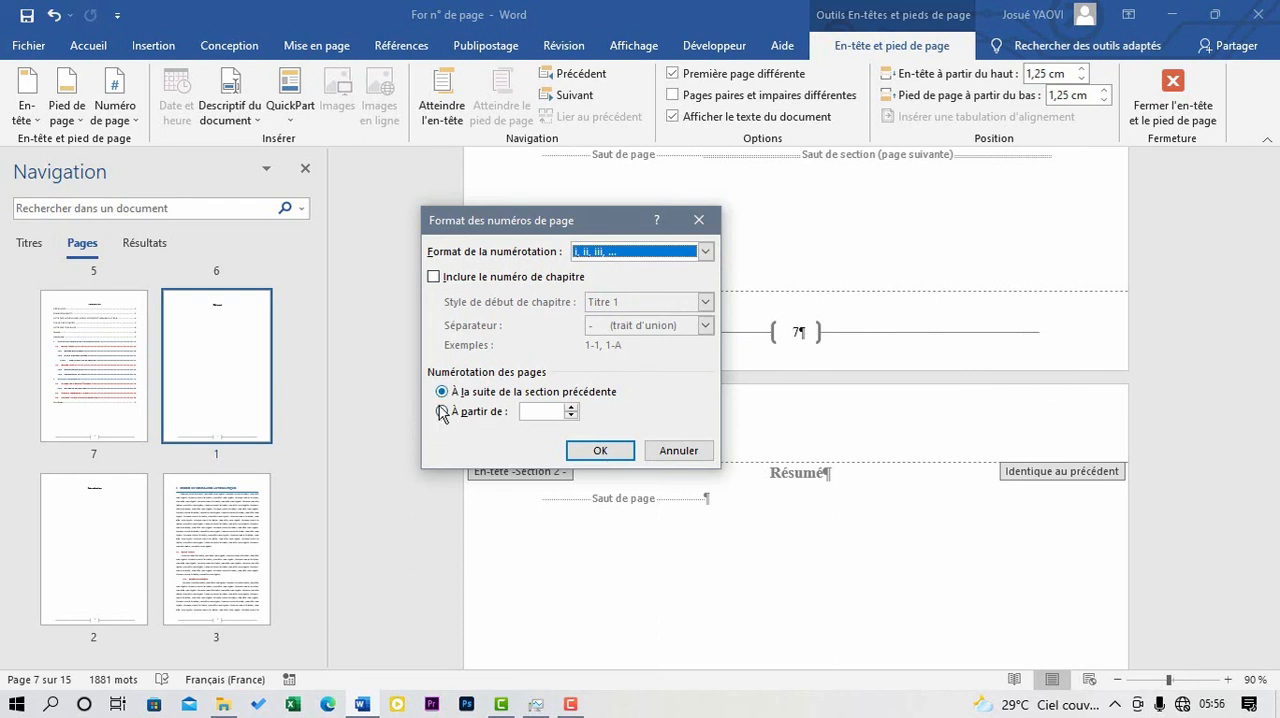
{"action": "left_click", "coordinate": [443, 413]}
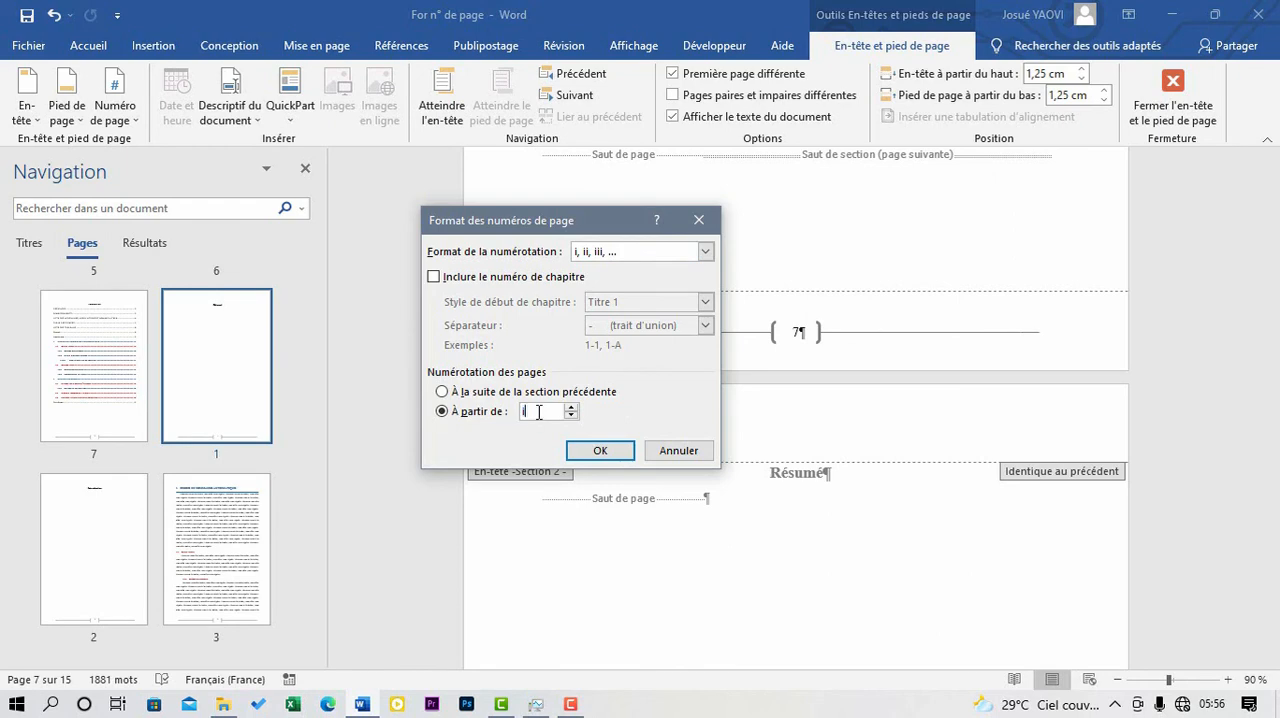
{"action": "left_click", "coordinate": [597, 451]}
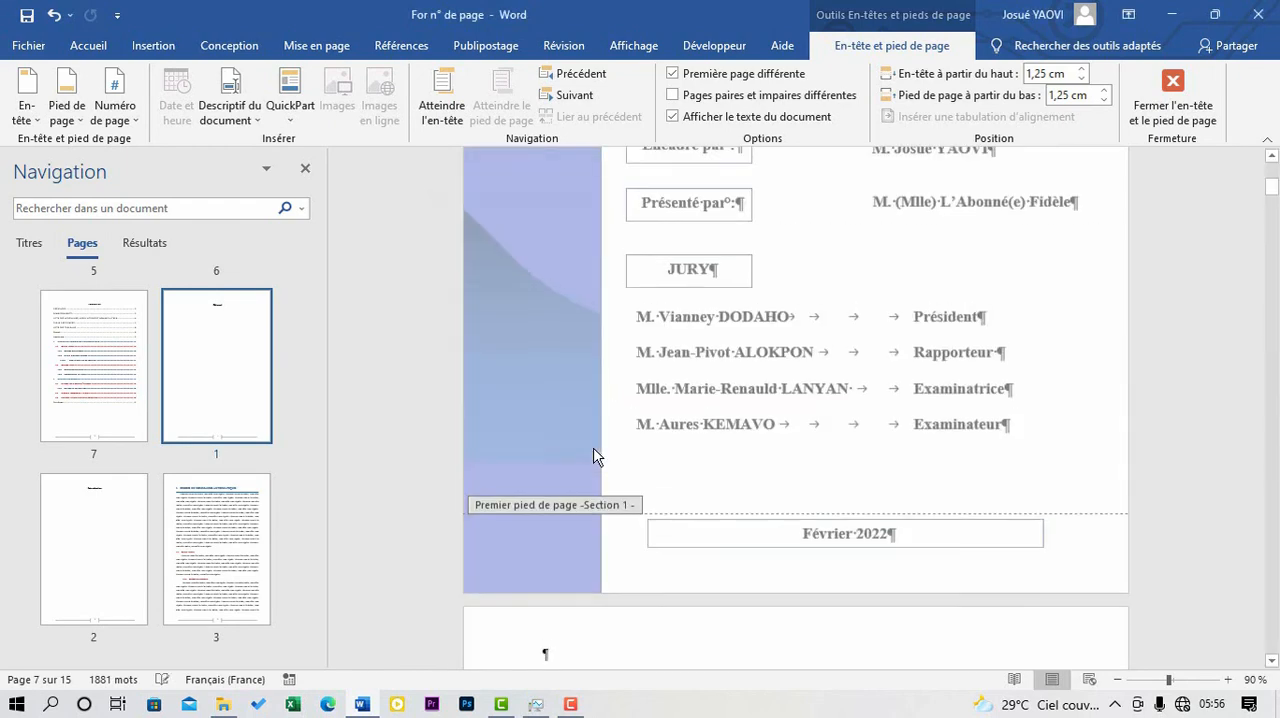
- Examine the footers from the cover page through the Introduction page to check the page numbering in both sections
{"action": "scroll", "coordinate": [743, 450], "scroll_direction": "down", "scroll_amount": 8}
{"action": "scroll", "coordinate": [743, 452], "scroll_direction": "down", "scroll_amount": 11}
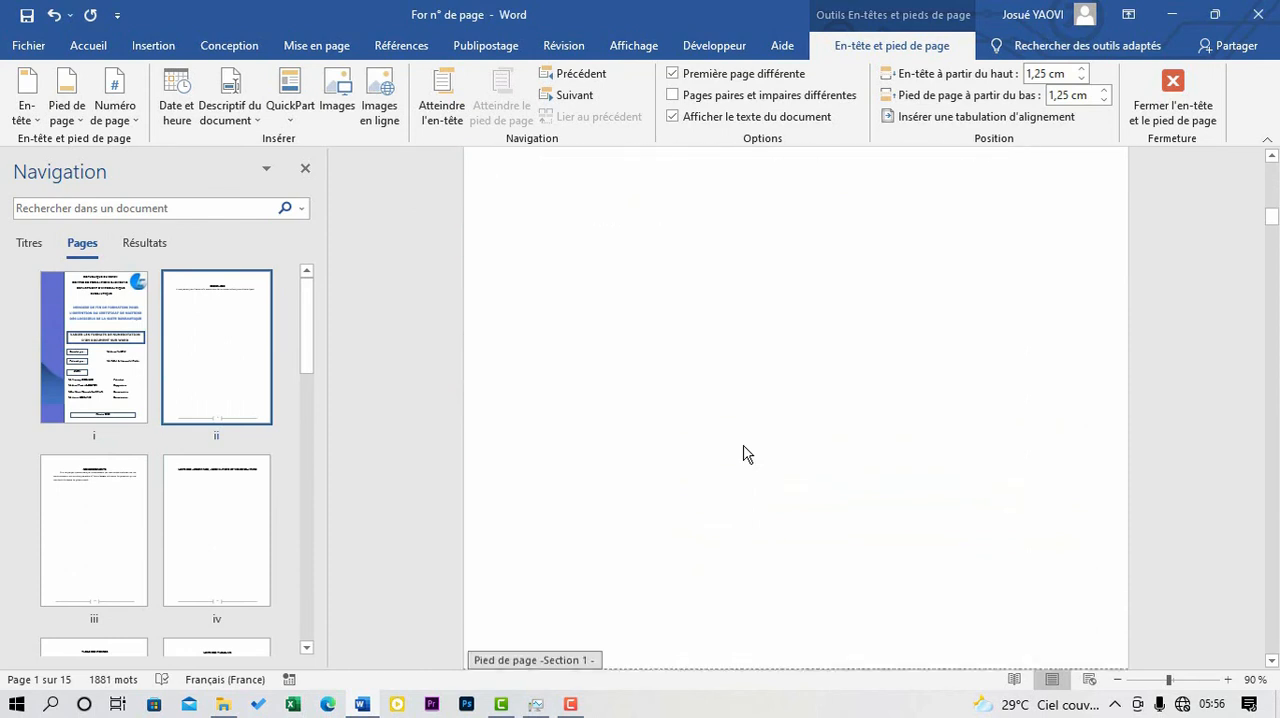
{"action": "scroll", "coordinate": [760, 470], "scroll_direction": "up", "scroll_amount": 9}
{"action": "scroll", "coordinate": [782, 486], "scroll_direction": "down", "scroll_amount": 8}
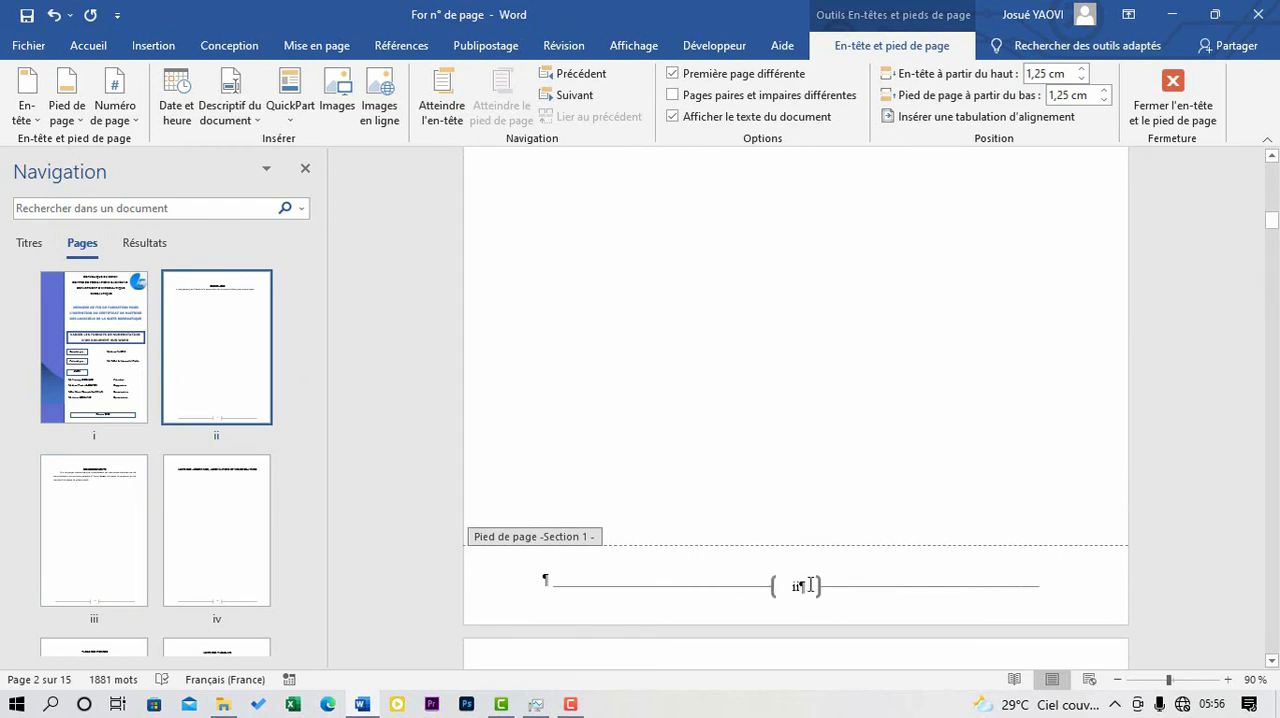
{"action": "scroll", "coordinate": [766, 584], "scroll_direction": "up", "scroll_amount": 8}
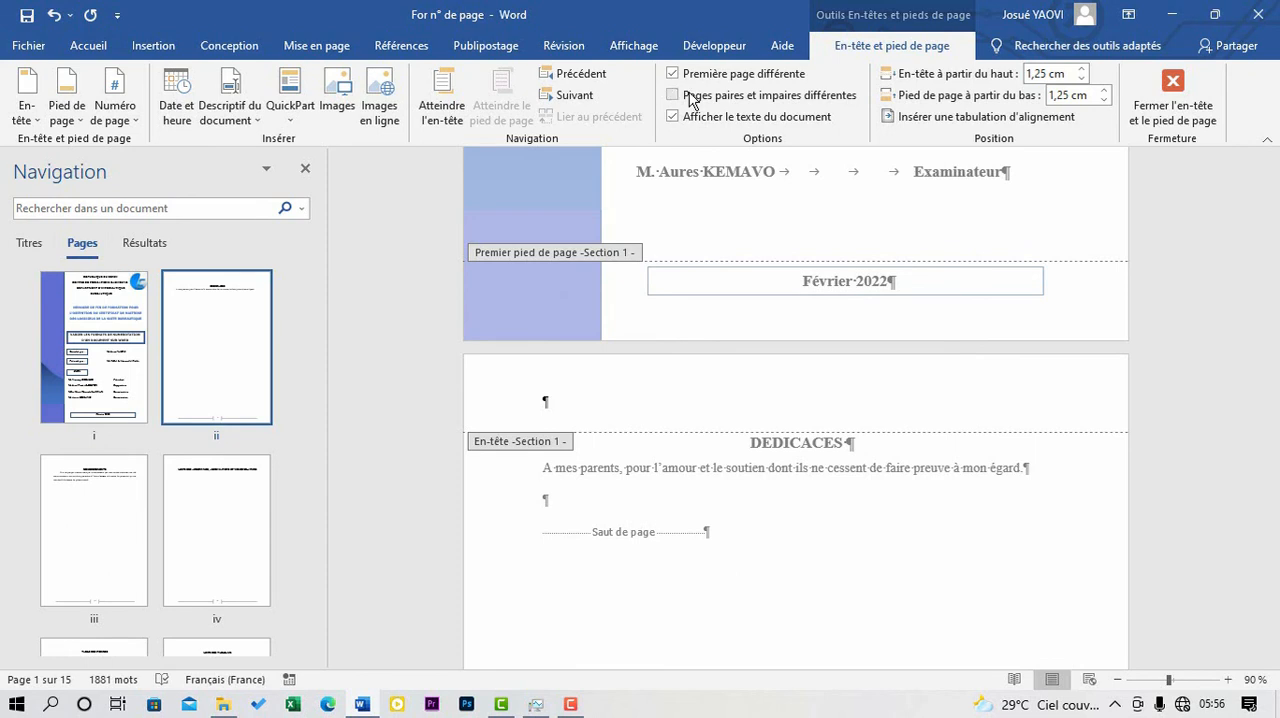
{"action": "scroll", "coordinate": [820, 212], "scroll_direction": "down", "scroll_amount": 10}
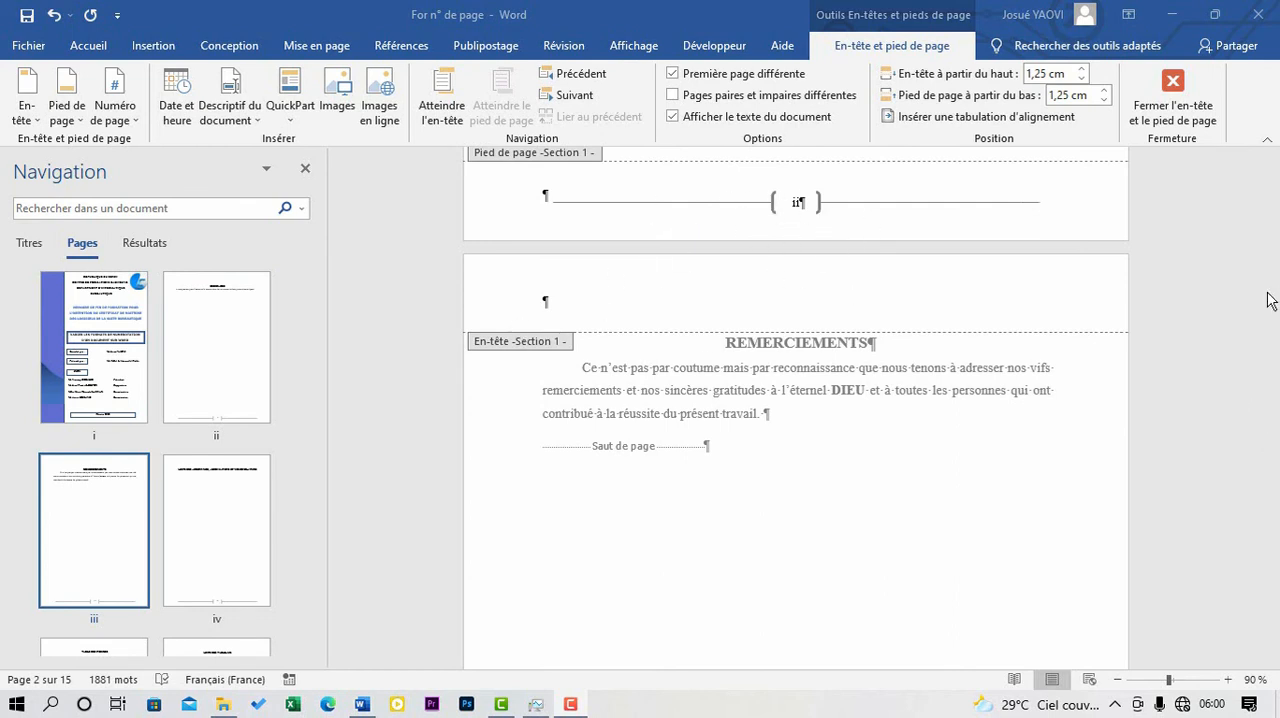
{"action": "scroll", "coordinate": [776, 419], "scroll_direction": "down", "scroll_amount": 1}
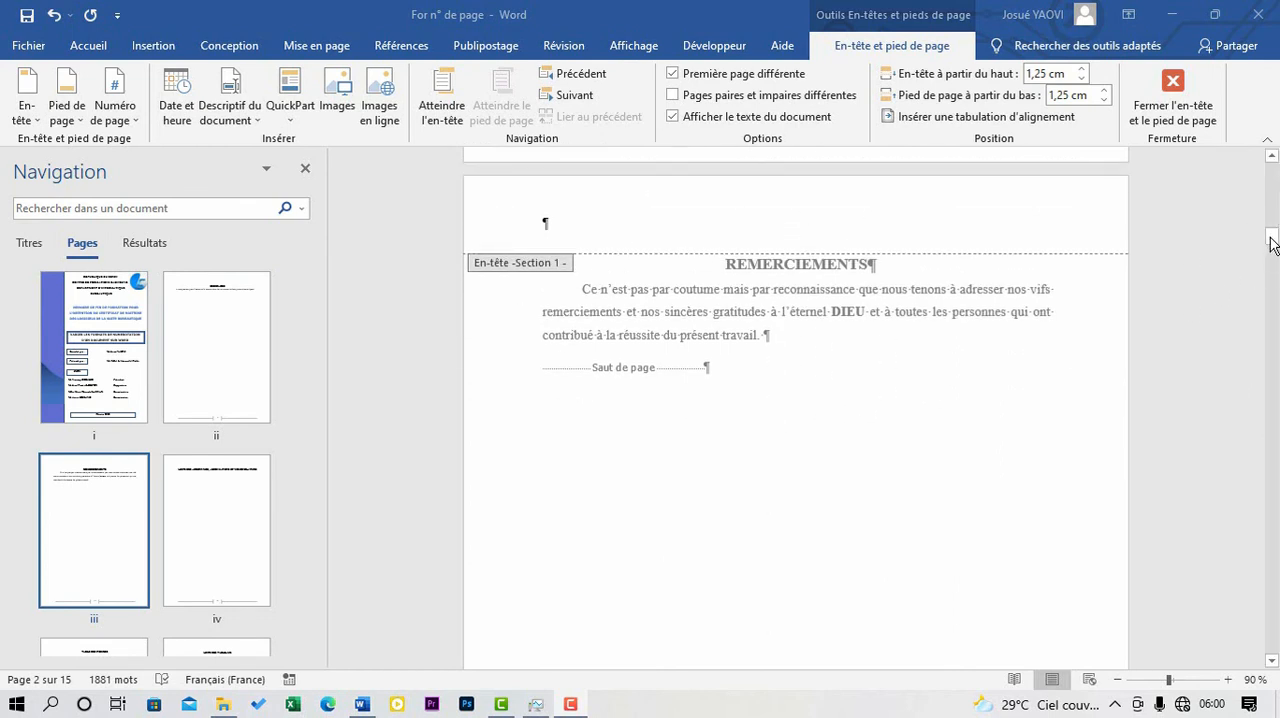
{"action": "left_click_drag", "start_coordinate": [1272, 244], "coordinate": [1272, 433]}
{"action": "scroll", "coordinate": [1005, 343], "scroll_direction": "up", "scroll_amount": 1}
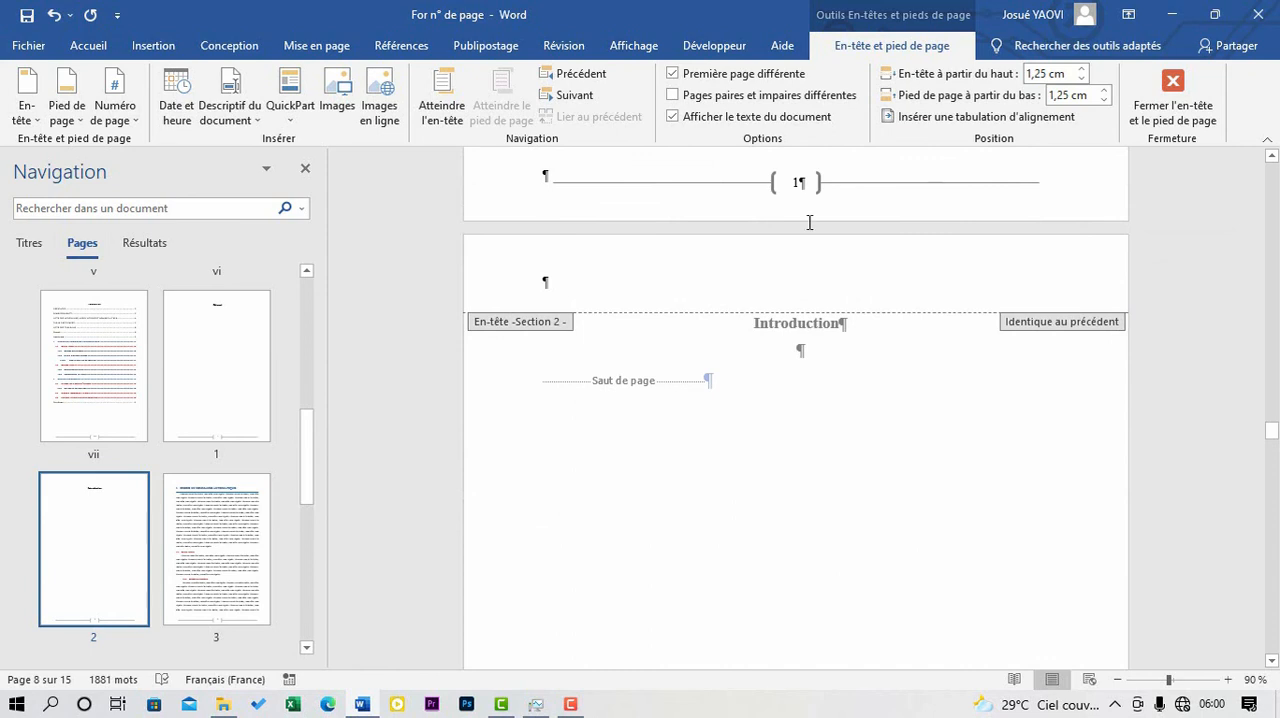
{"action": "scroll", "coordinate": [810, 222], "scroll_direction": "up", "scroll_amount": 1}
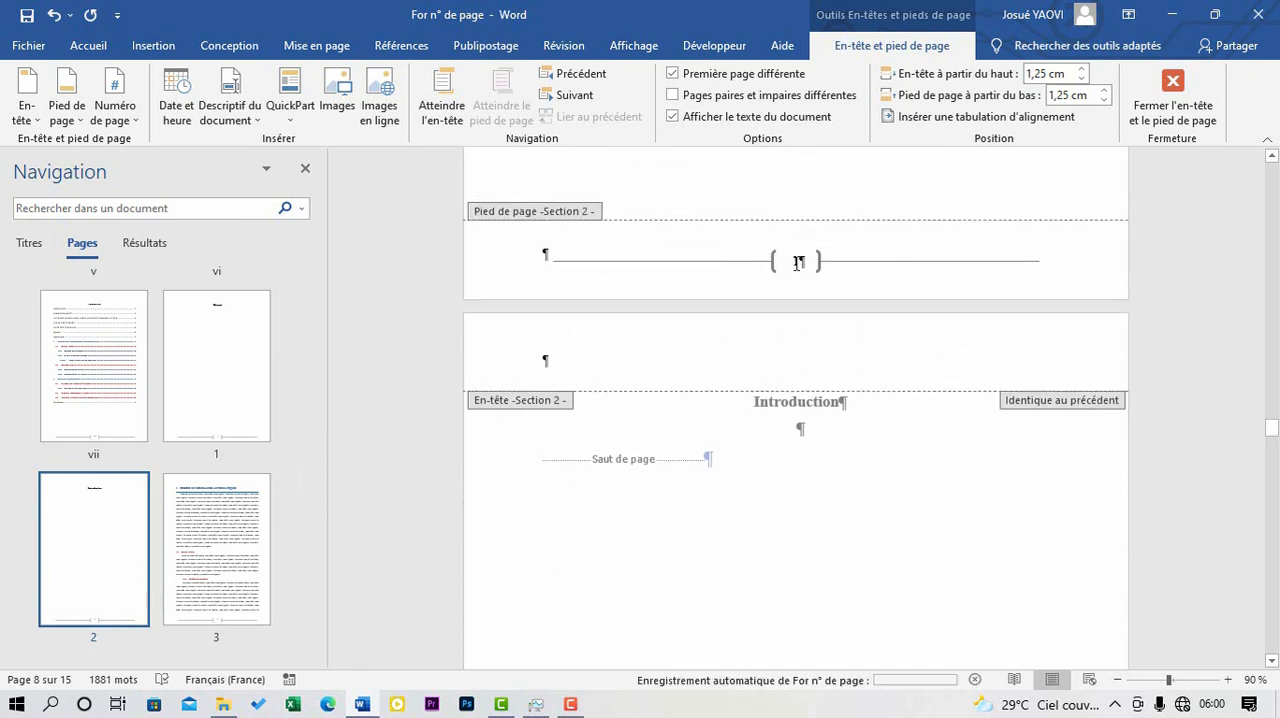
- Go from section 2's header on the Introduction page back to the cover page
{"action": "key", "text": "ctrl+y"}
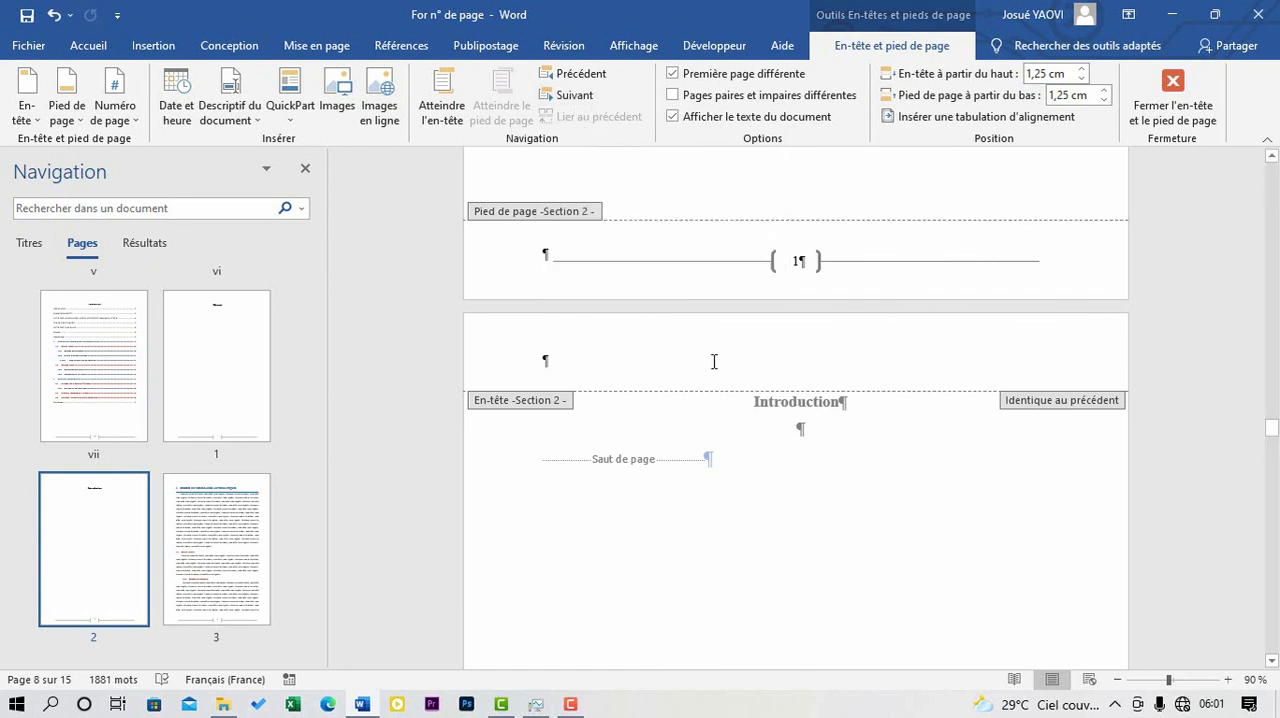
{"action": "left_click", "coordinate": [586, 364]}
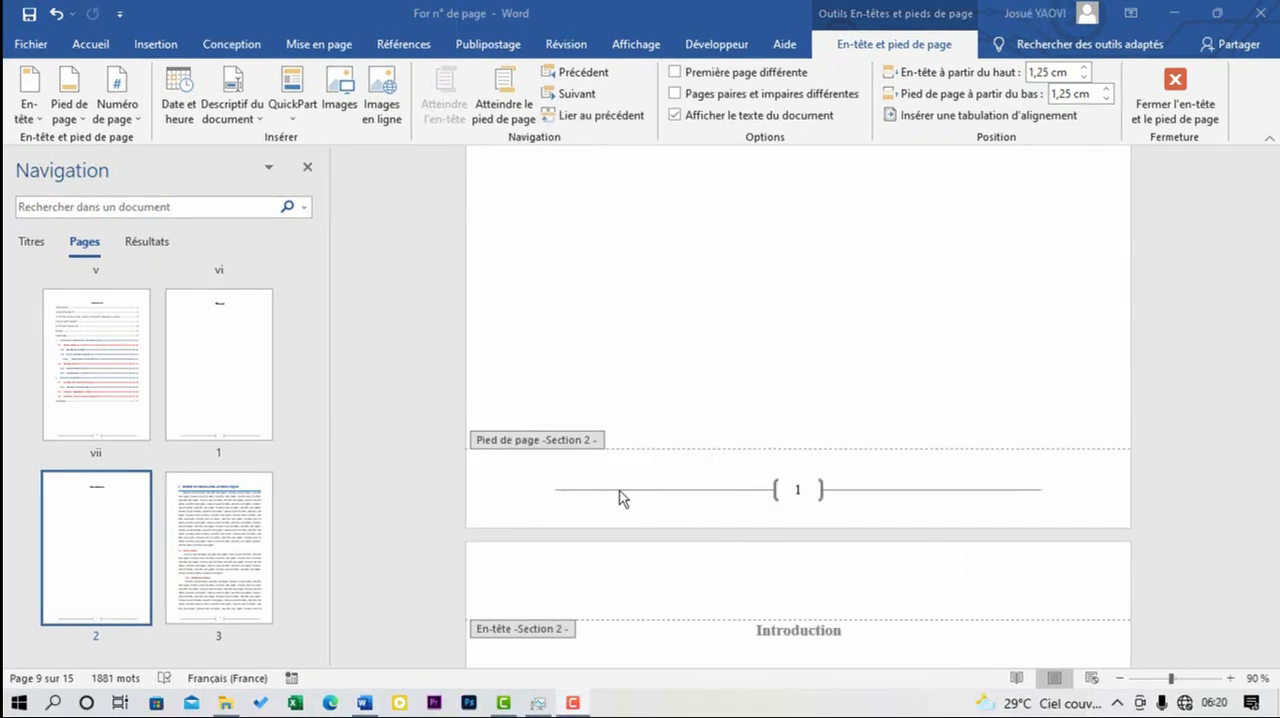
{"action": "scroll", "coordinate": [151, 451], "scroll_direction": "up", "scroll_amount": 5}
{"action": "left_click", "coordinate": [122, 360]}
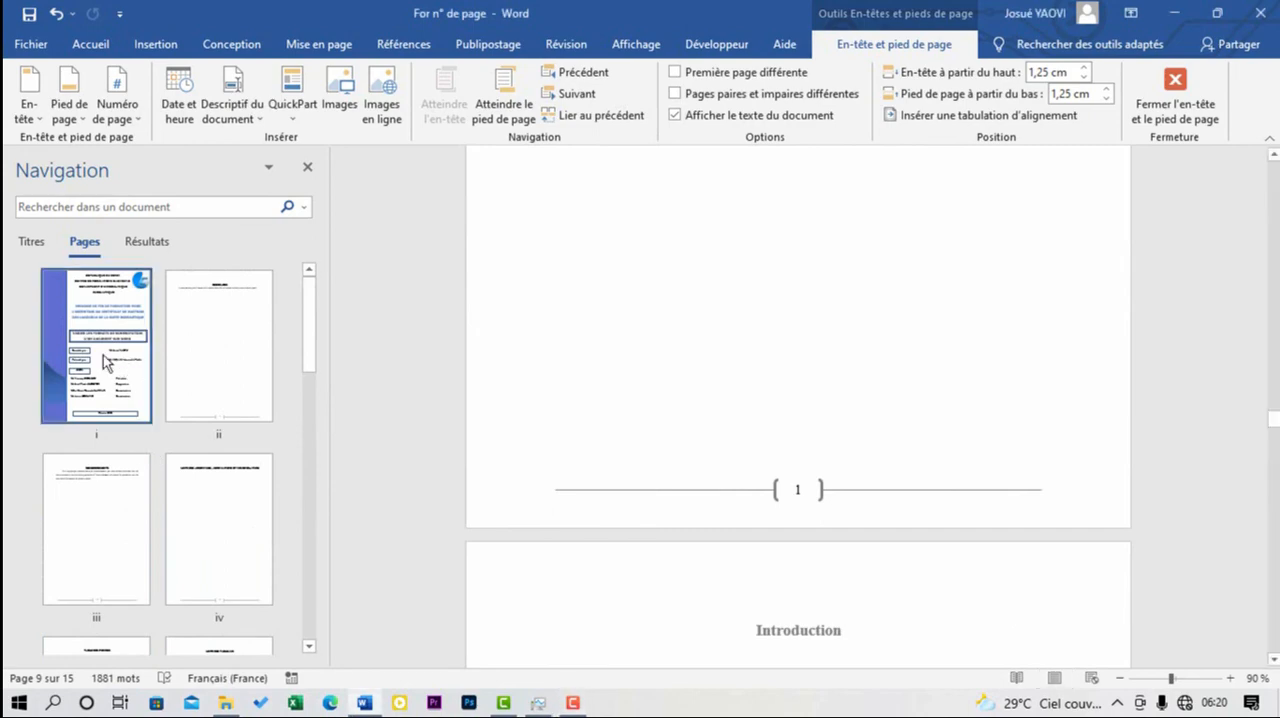